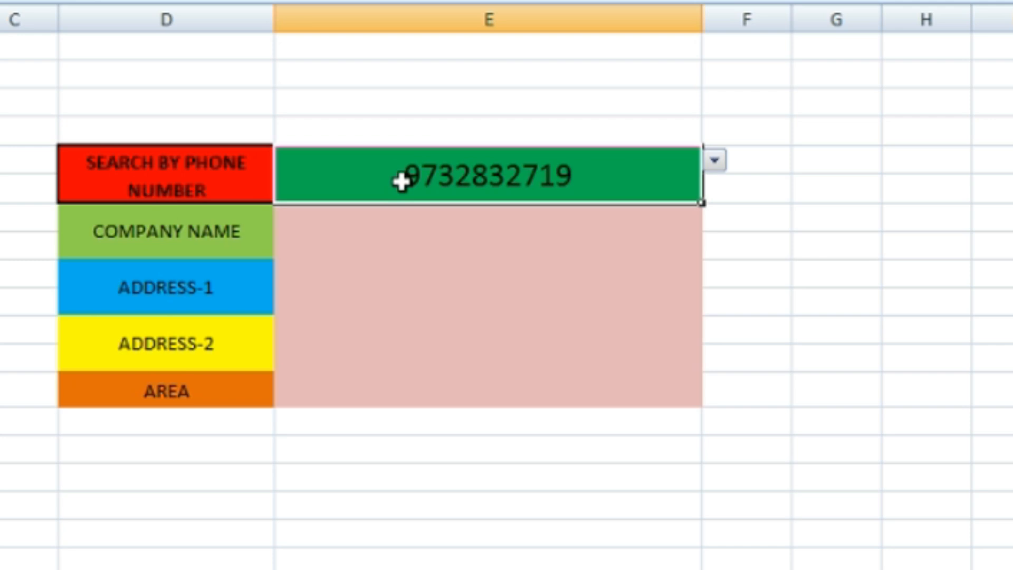
Choose another phone number in the search cell and examine the result cells for company name, both addresses and area
{"action": "left_click", "coordinate": [714, 160]}
{"action": "left_click", "coordinate": [638, 237]}
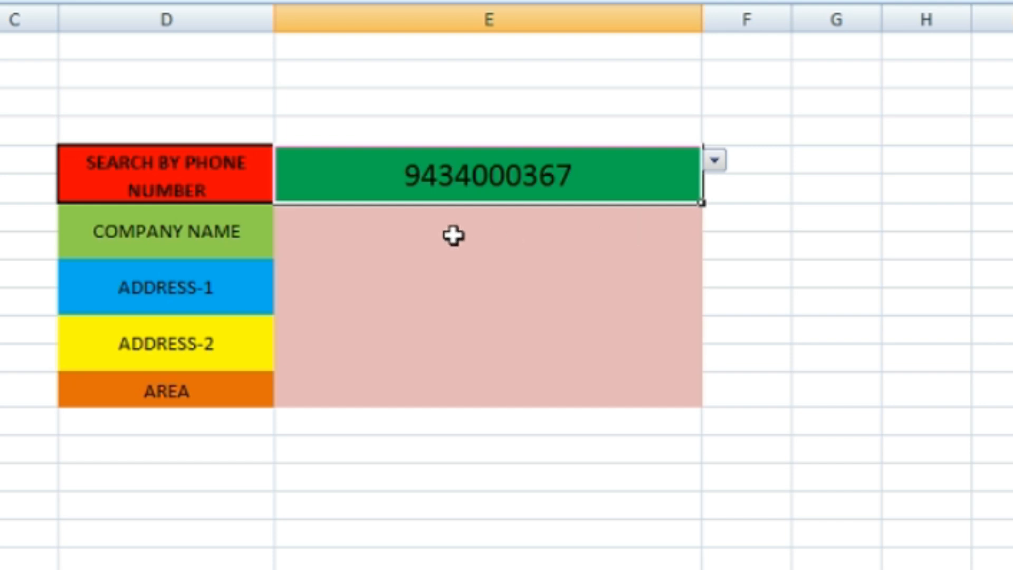
{"action": "left_click", "coordinate": [406, 234]}
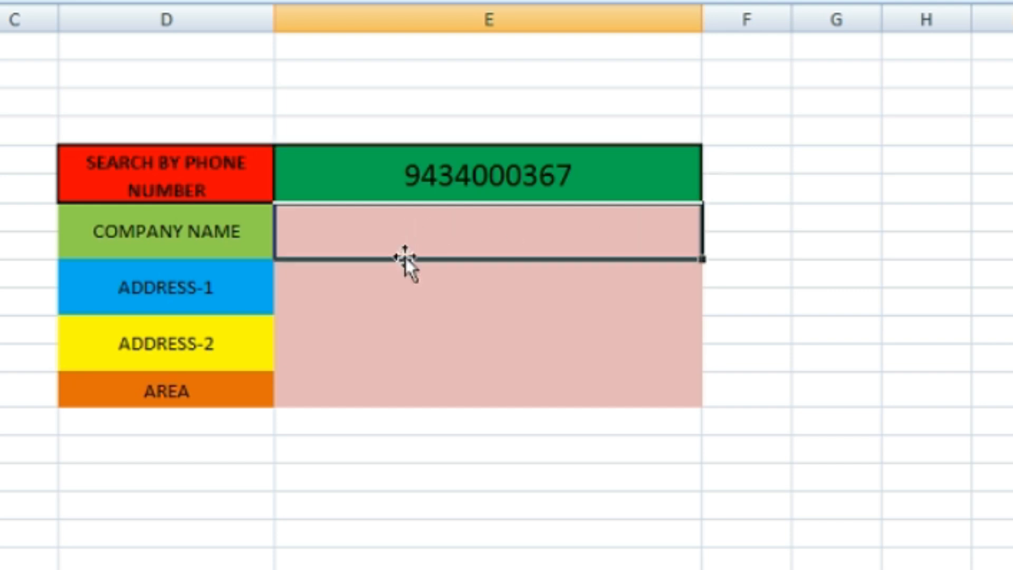
{"action": "left_click", "coordinate": [388, 299]}
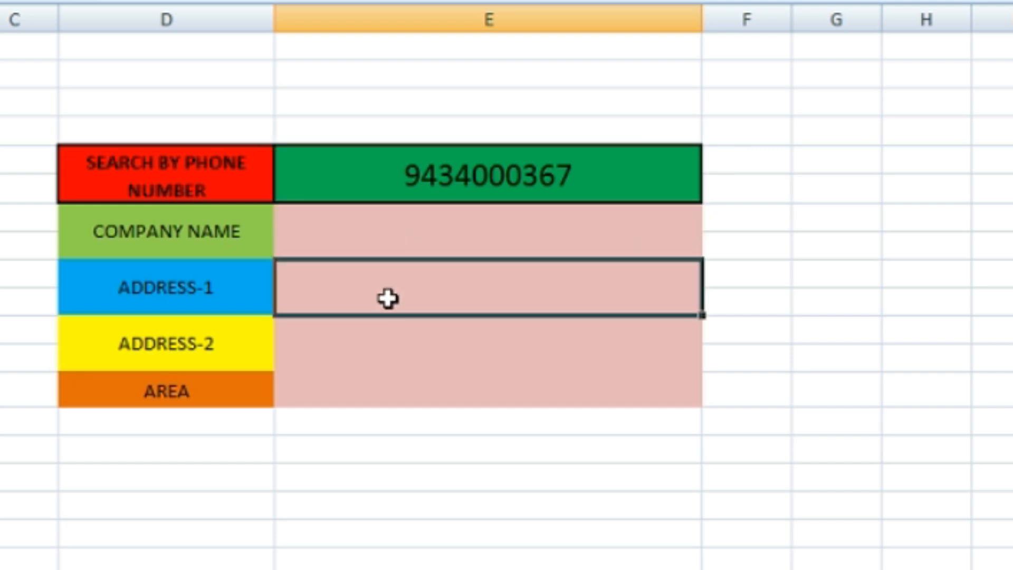
{"action": "left_click", "coordinate": [380, 343]}
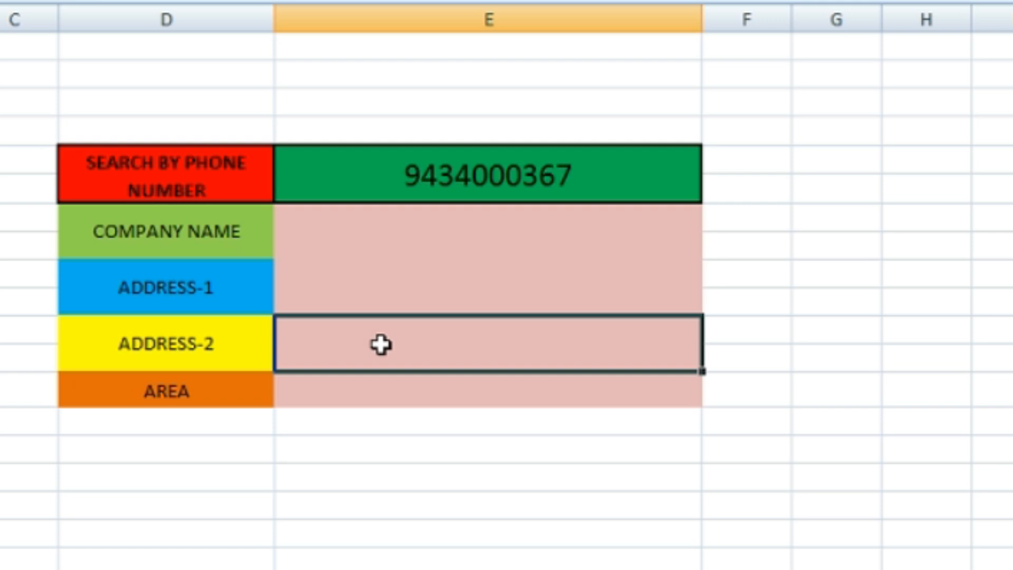
{"action": "left_click", "coordinate": [381, 402]}
{"action": "left_click", "coordinate": [382, 425]}
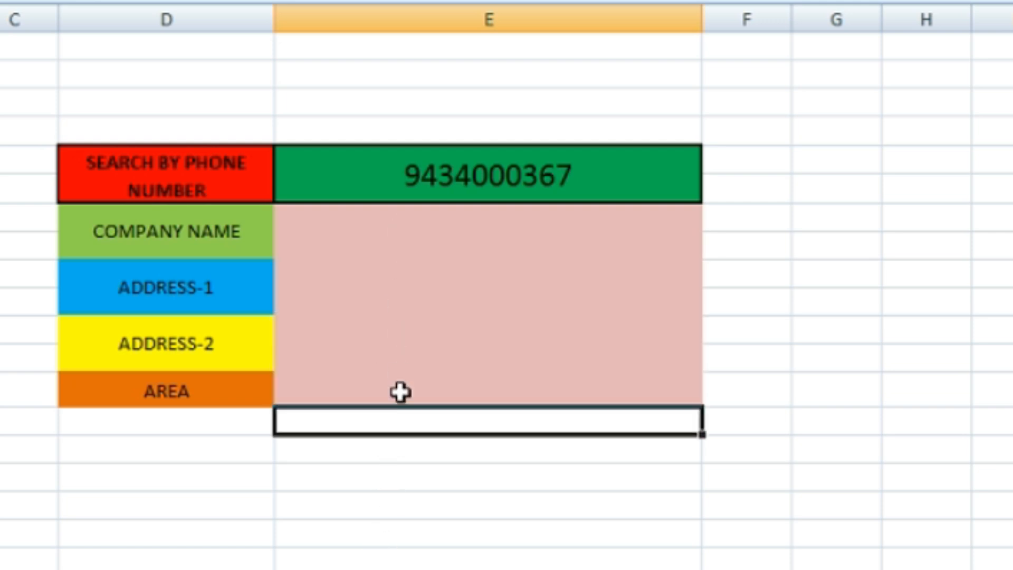
{"action": "left_click_drag", "start_coordinate": [403, 240], "coordinate": [425, 405]}
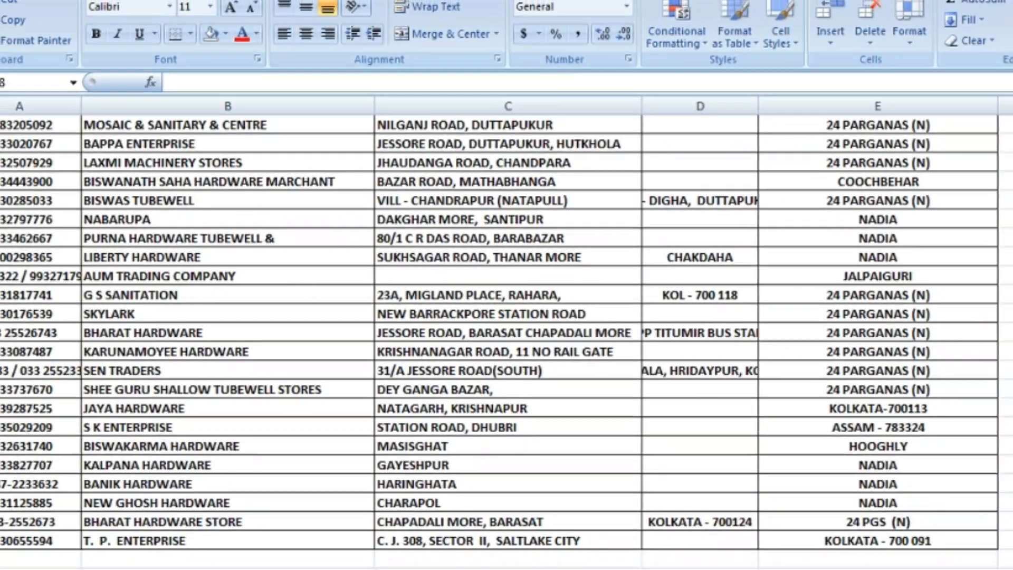
Examine the DATA sheet's party records and its headings for phone number, company name, both addresses and area
{"action": "scroll", "coordinate": [97, 272], "scroll_direction": "up", "scroll_amount": 15}
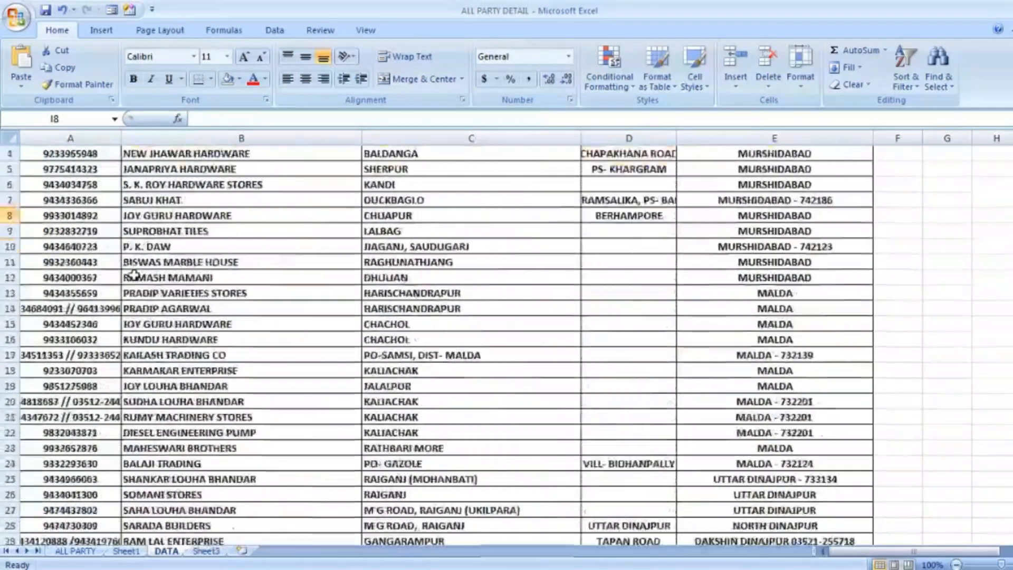
{"action": "scroll", "coordinate": [133, 274], "scroll_direction": "up", "scroll_amount": 1}
{"action": "left_click", "coordinate": [72, 161]}
{"action": "left_click", "coordinate": [158, 162]}
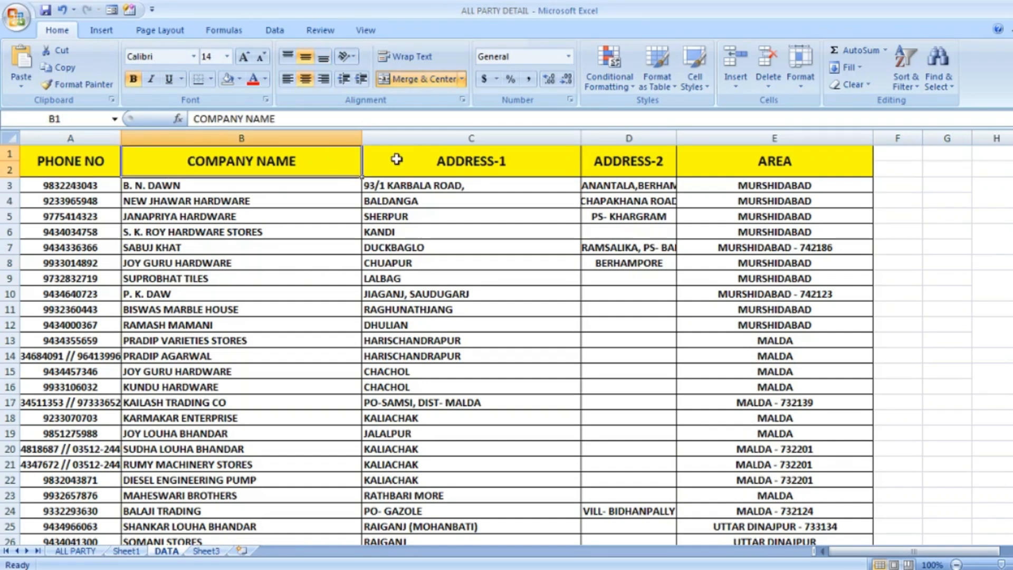
{"action": "left_click", "coordinate": [438, 158]}
{"action": "left_click", "coordinate": [641, 162]}
{"action": "left_click", "coordinate": [760, 160]}
{"action": "left_click", "coordinate": [924, 168]}
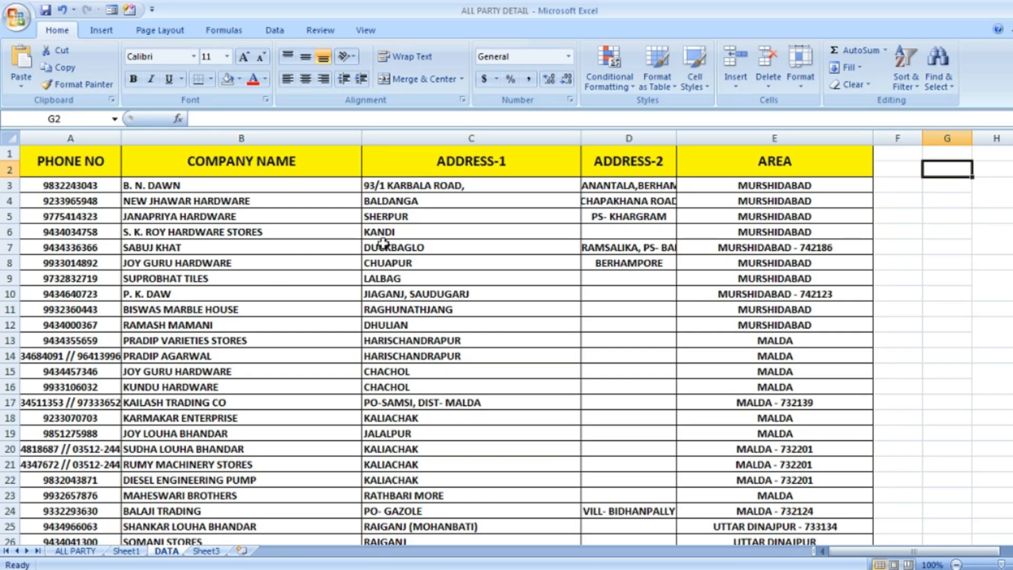
{"action": "left_click", "coordinate": [78, 249]}
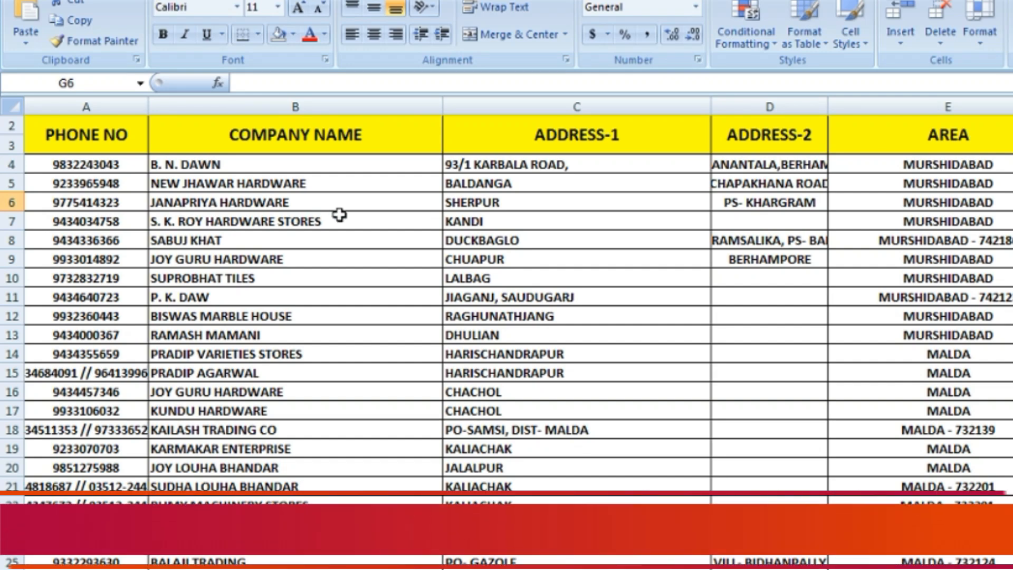
Examine the column numbers 1 to 5 in row 1 above the headings, and the phone number column
{"action": "left_click", "coordinate": [417, 217]}
{"action": "scroll", "coordinate": [416, 216], "scroll_direction": "up", "scroll_amount": 1}
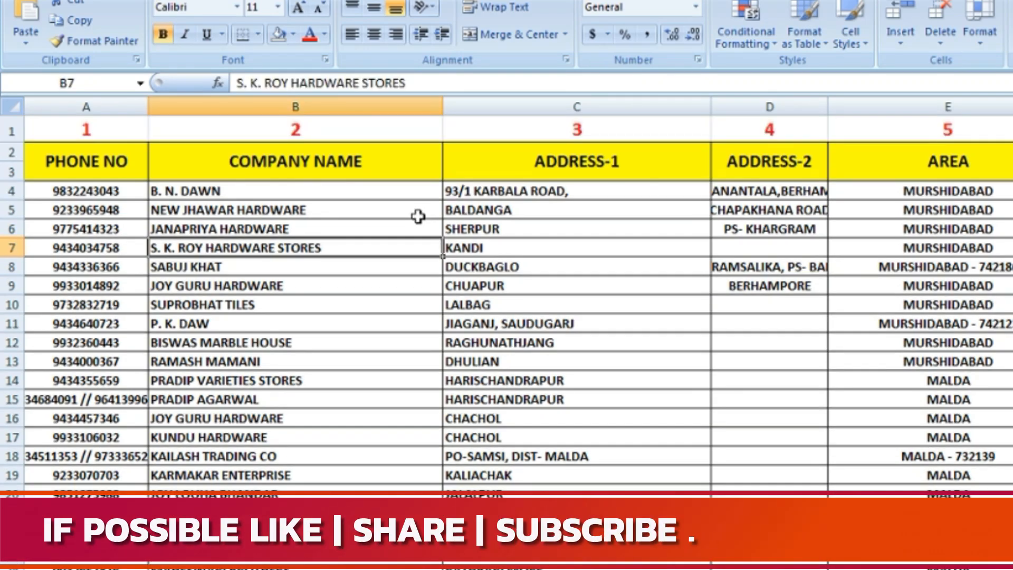
{"action": "left_click", "coordinate": [128, 126]}
{"action": "left_click", "coordinate": [267, 127]}
{"action": "left_click", "coordinate": [502, 132]}
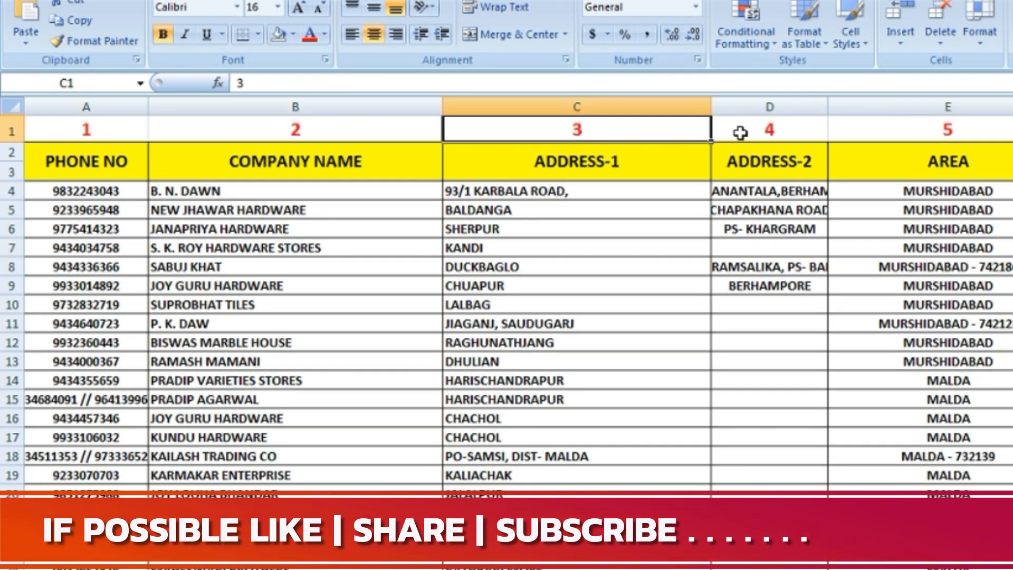
{"action": "key", "text": "Right"}
{"action": "key", "text": "Right"}
{"action": "key", "text": "Right"}
{"action": "key", "text": "Right"}
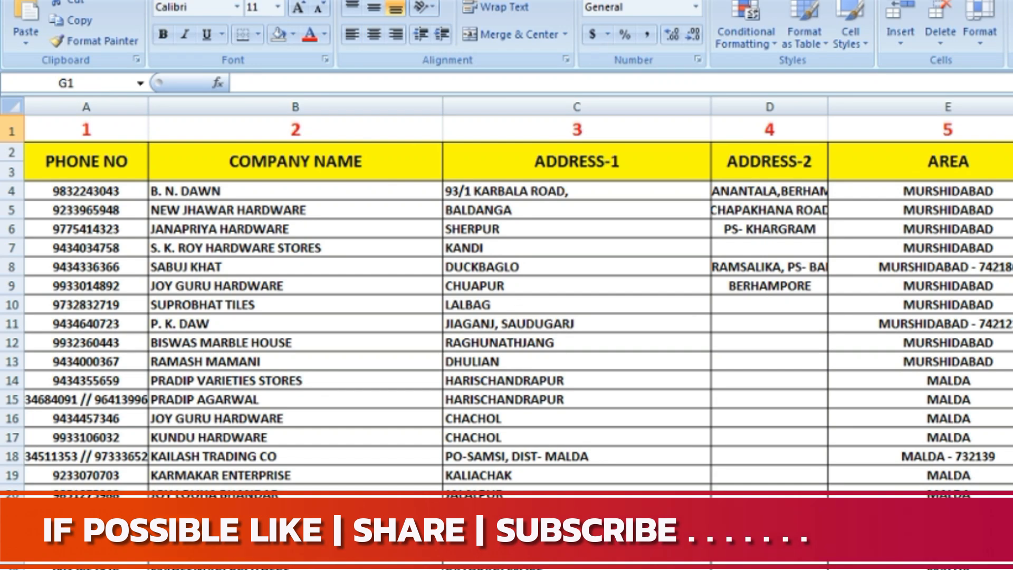
{"action": "key", "text": "Right"}
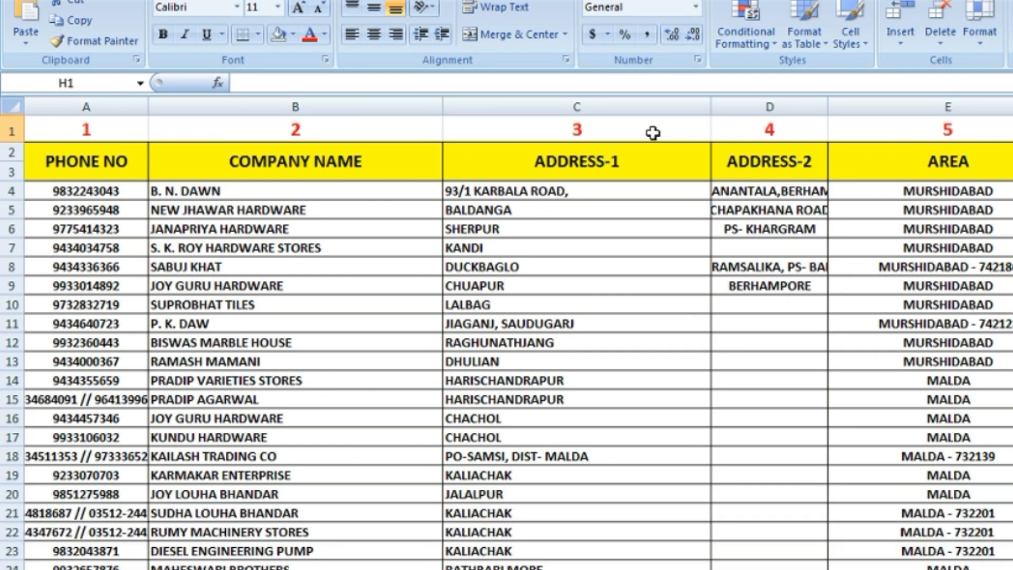
{"action": "left_click", "coordinate": [7, 131]}
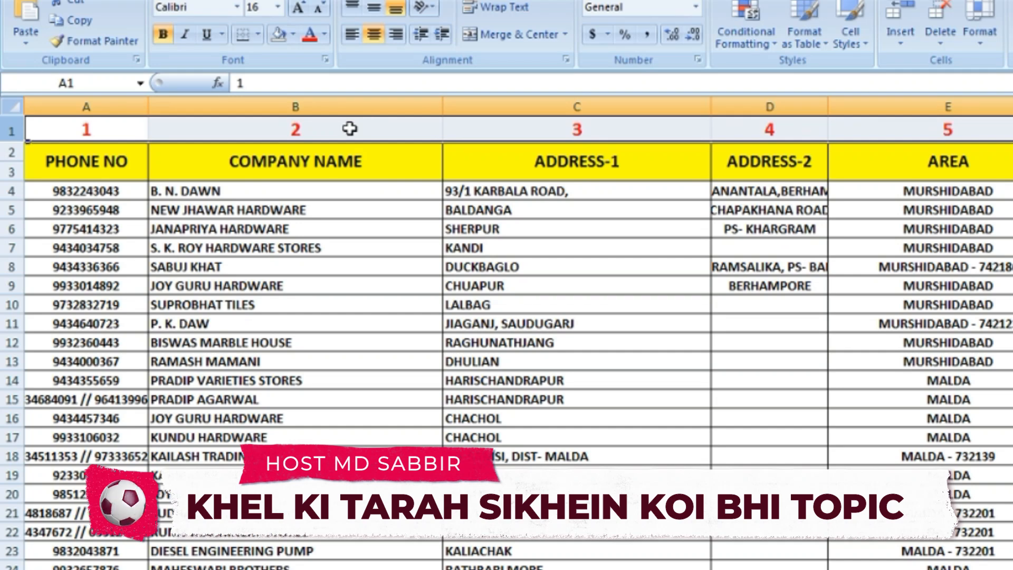
{"action": "left_click", "coordinate": [341, 206]}
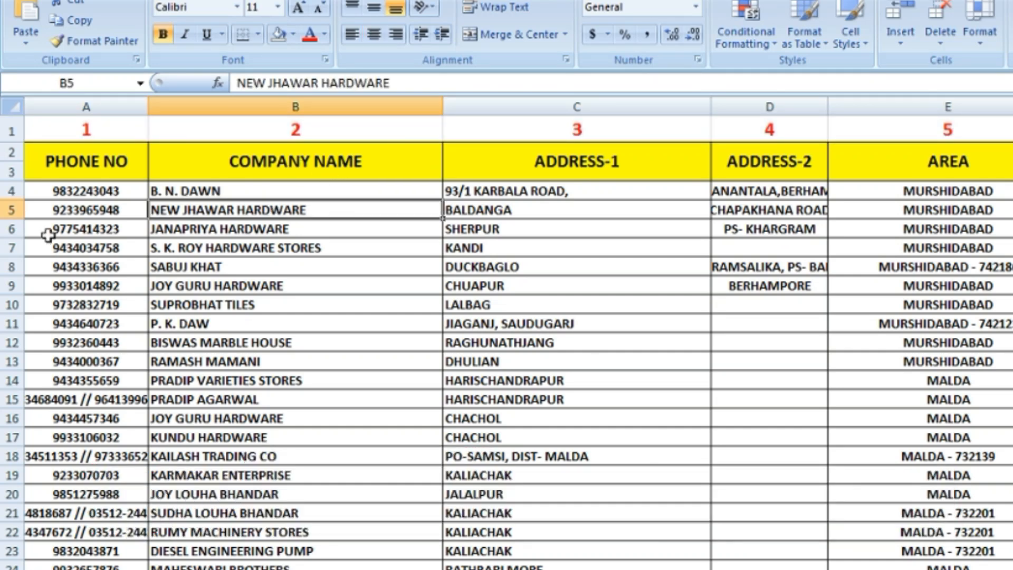
{"action": "left_click", "coordinate": [82, 200]}
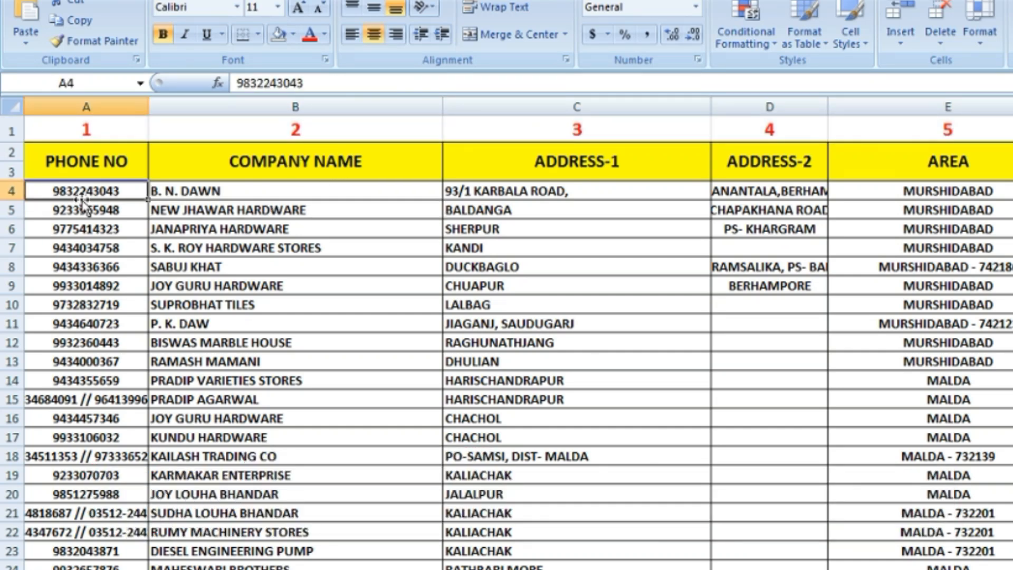
{"action": "left_click", "coordinate": [84, 164]}
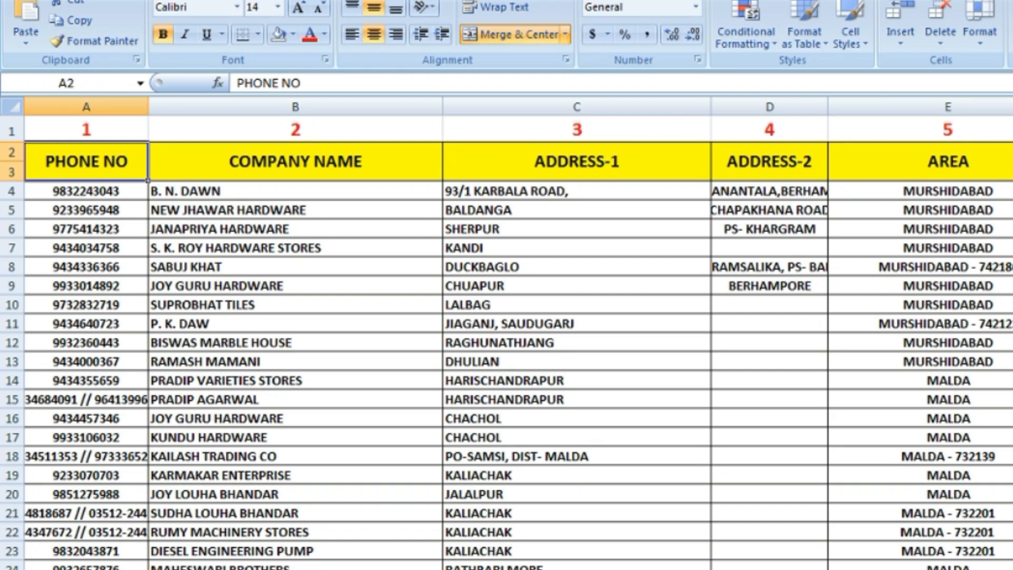
{"action": "left_click", "coordinate": [411, 569]}
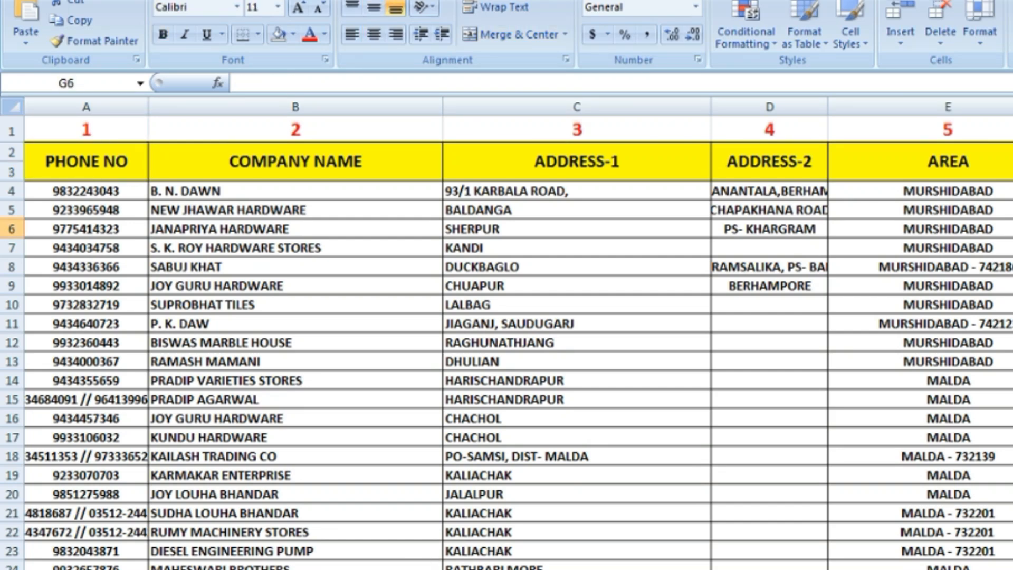
Return to the search form sheet and choose a different phone number from the list in cell E5
{"action": "left_click", "coordinate": [158, 569]}
{"action": "left_click", "coordinate": [537, 213]}
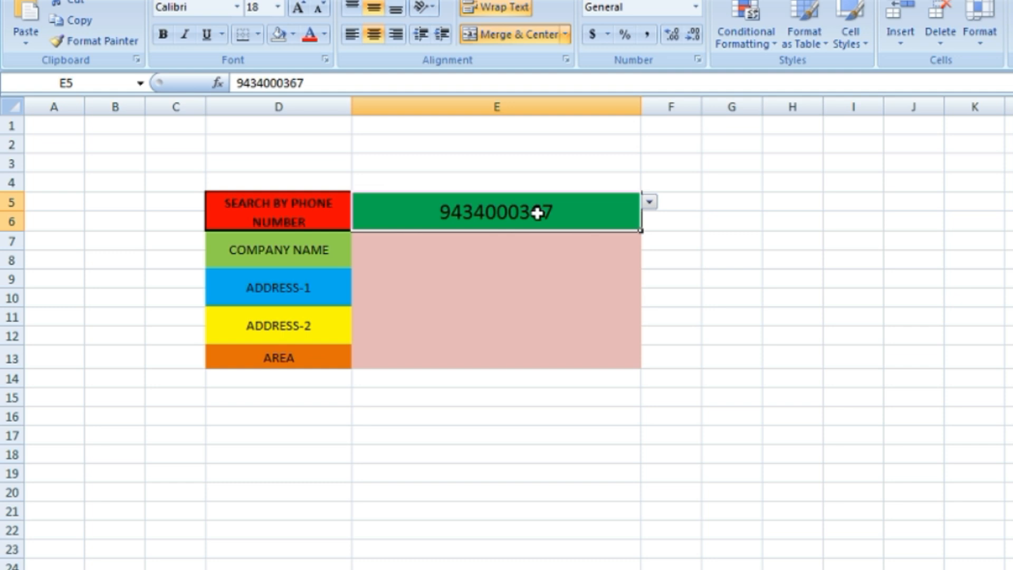
{"action": "left_click", "coordinate": [649, 203]}
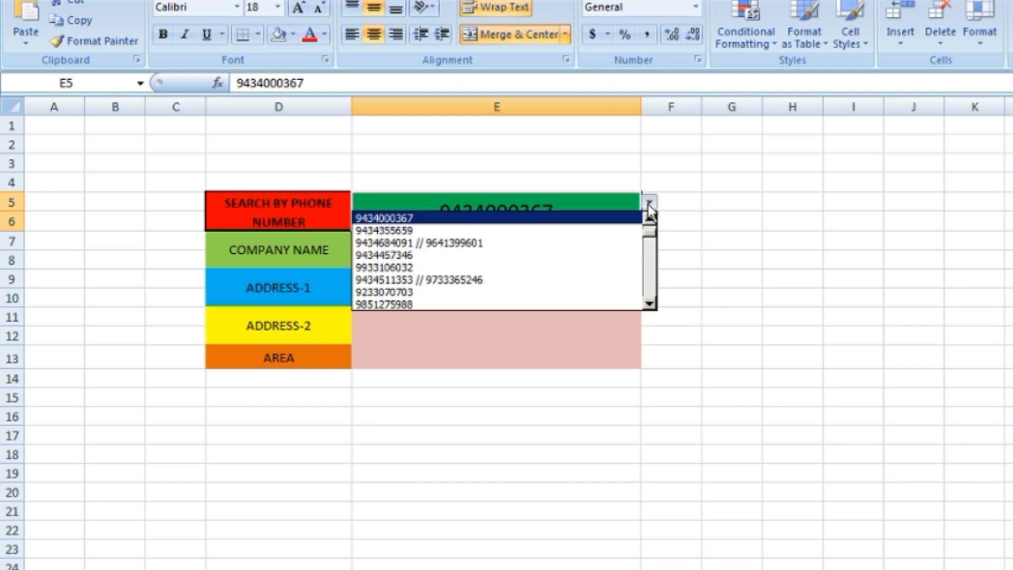
{"action": "left_click", "coordinate": [516, 268]}
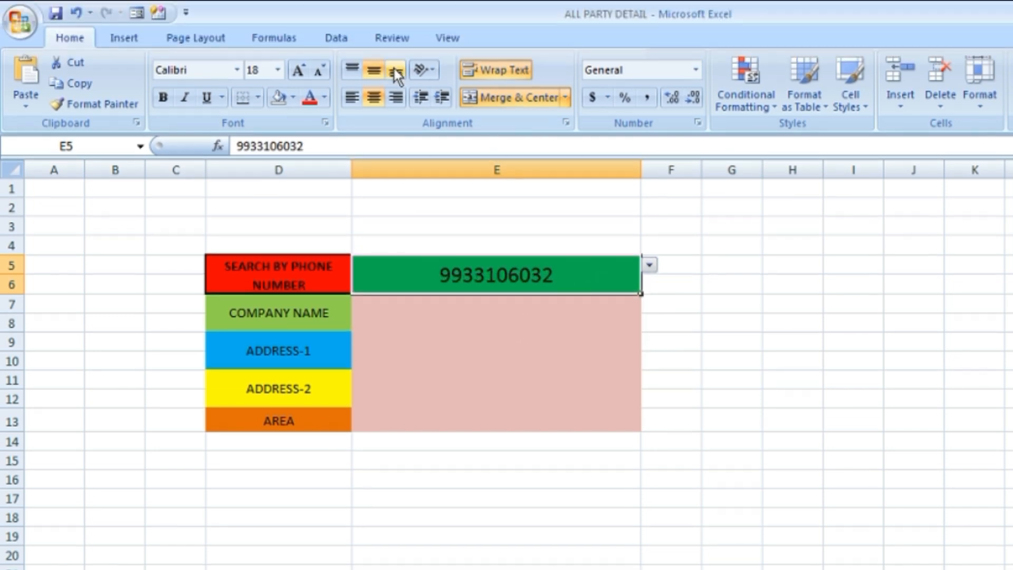
Clear all data validation from search cell E5 and delete the phone number it holds
{"action": "left_click", "coordinate": [337, 38]}
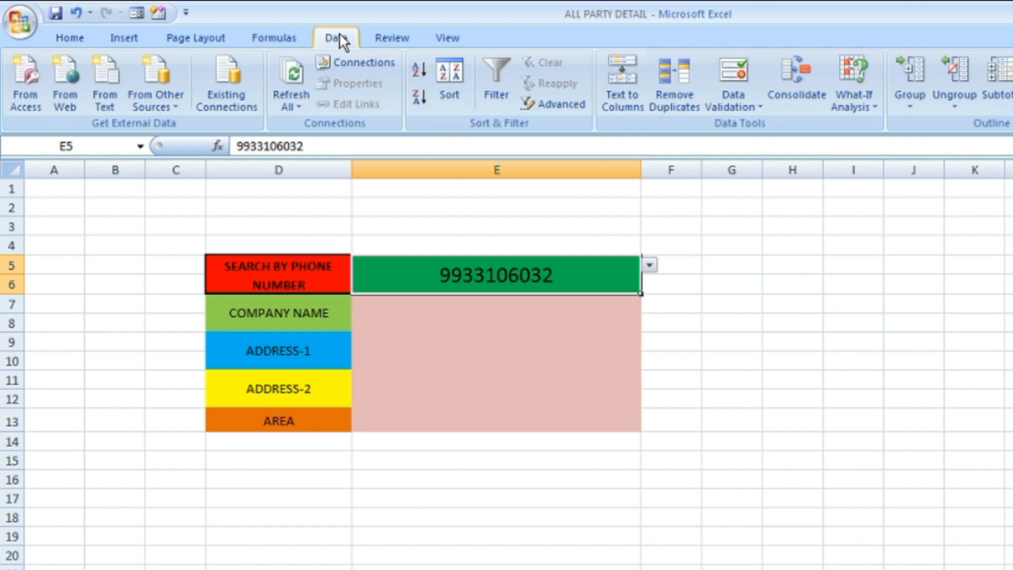
{"action": "left_click", "coordinate": [741, 74]}
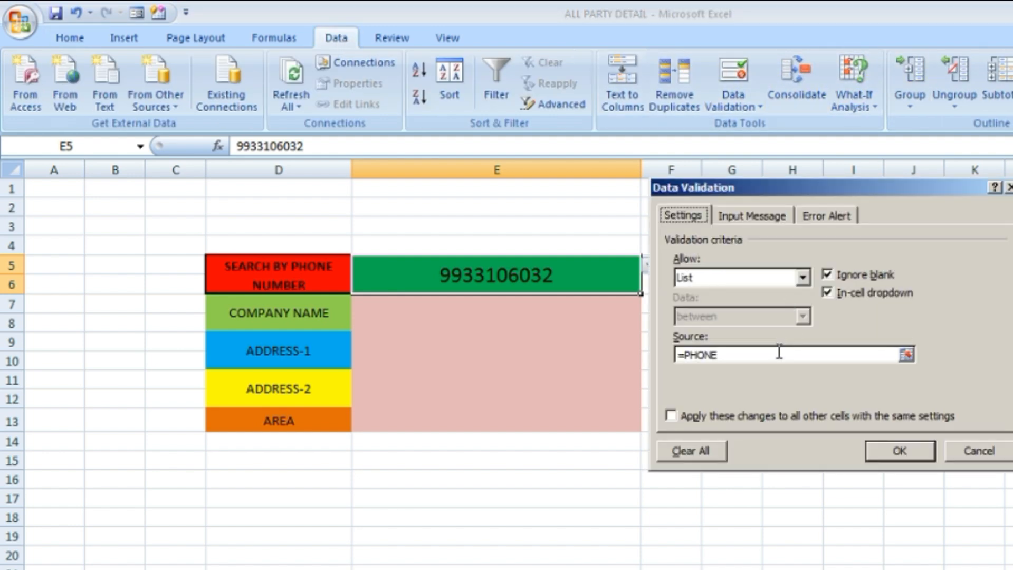
{"action": "left_click", "coordinate": [696, 454]}
{"action": "left_click", "coordinate": [882, 451]}
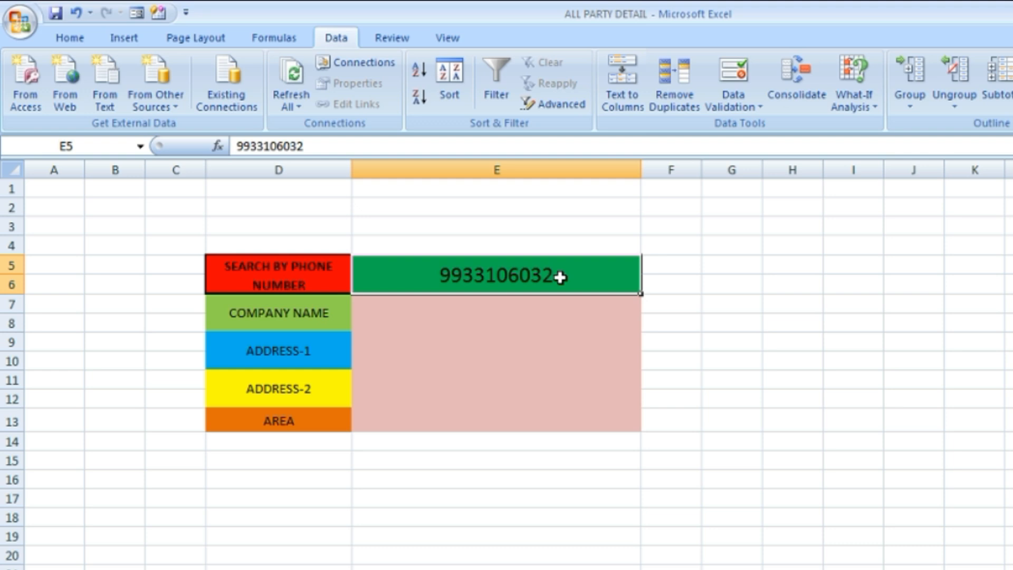
{"action": "key", "text": "Delete"}
{"action": "left_click", "coordinate": [648, 268]}
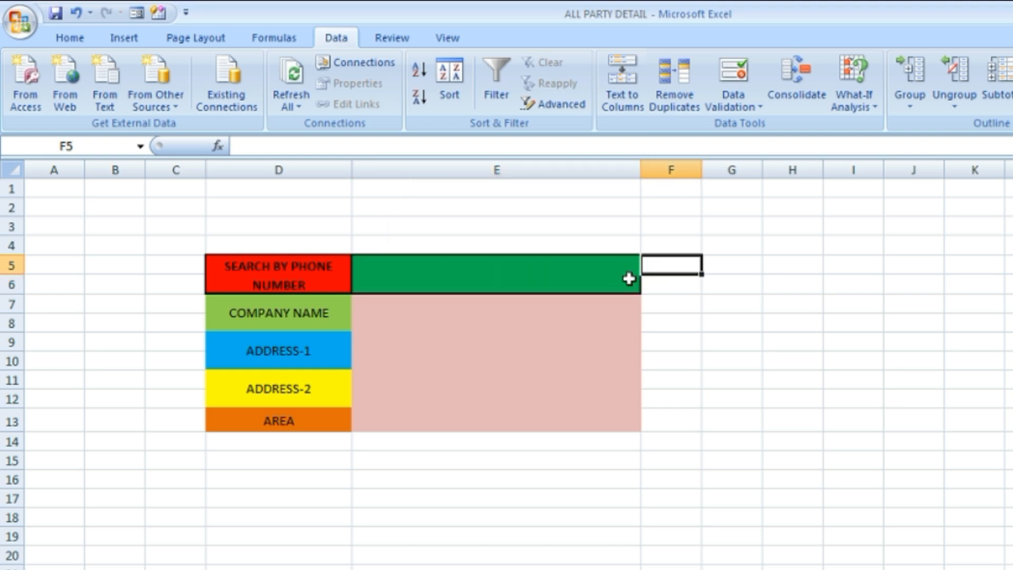
{"action": "left_click", "coordinate": [629, 279]}
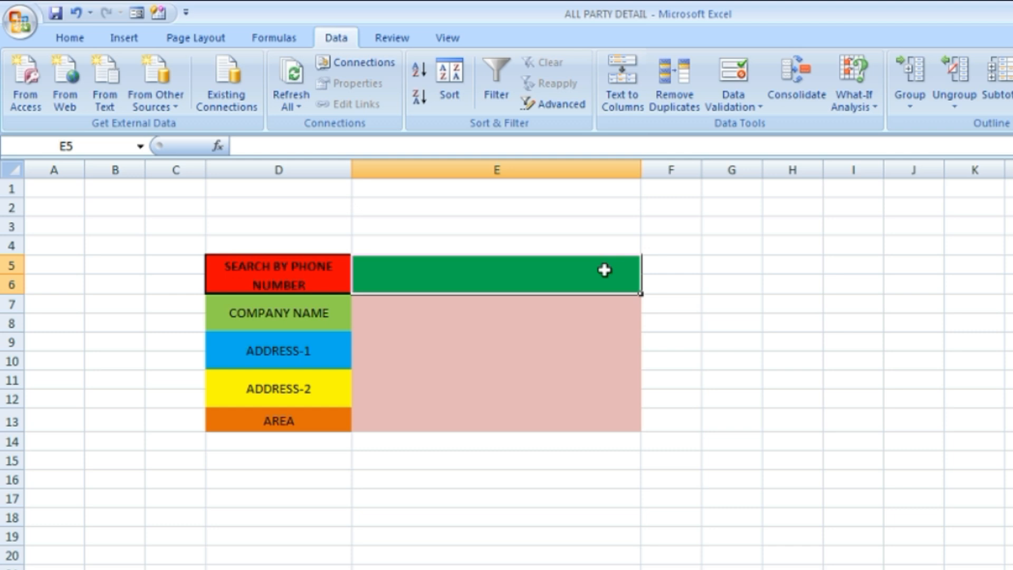
Review the search form's labels and empty result cells, and check the source data sheet before returning to the form
{"action": "left_click", "coordinate": [458, 358]}
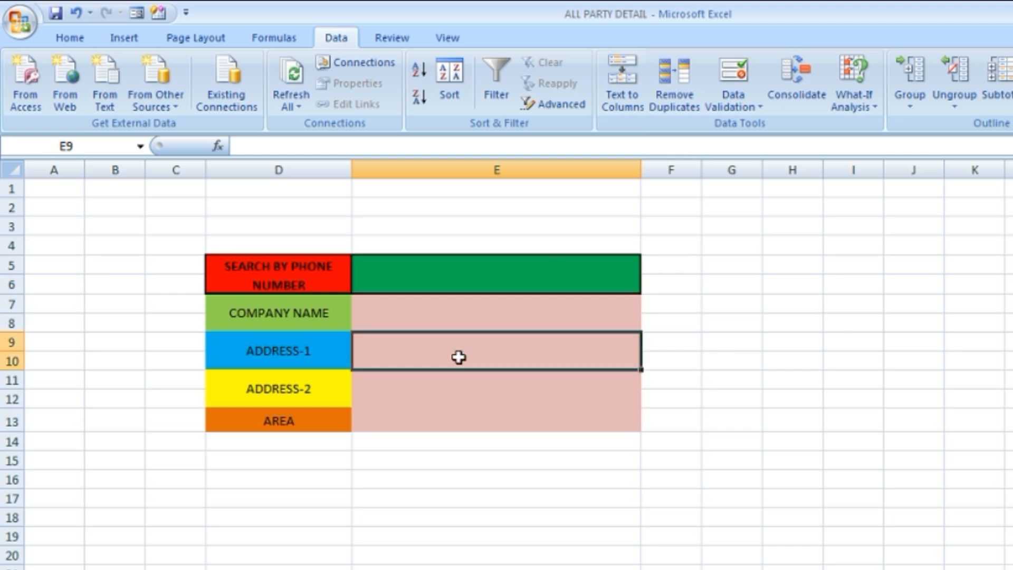
{"action": "left_click_drag", "start_coordinate": [285, 271], "coordinate": [282, 417]}
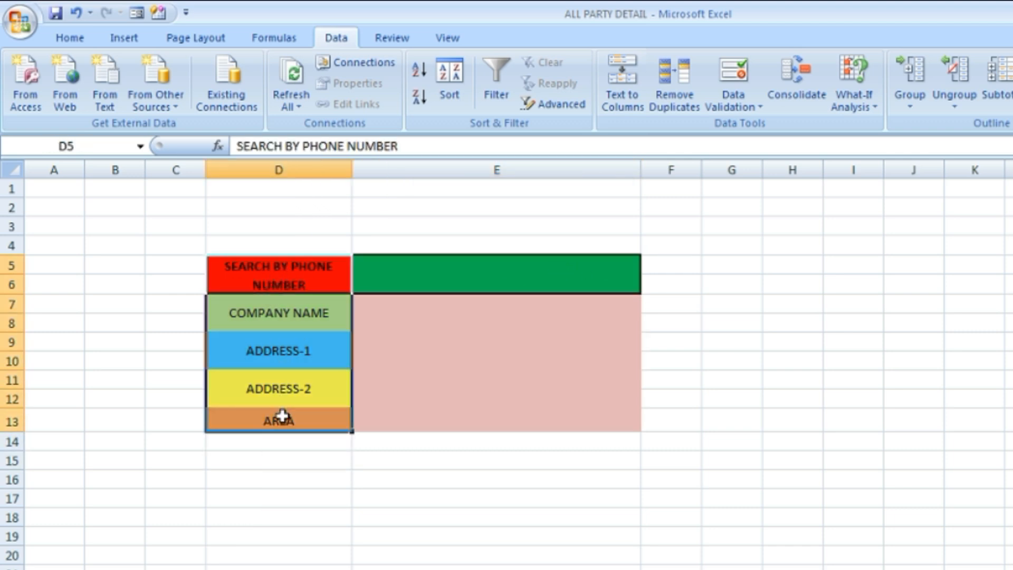
{"action": "left_click", "coordinate": [481, 318]}
{"action": "left_click", "coordinate": [486, 279]}
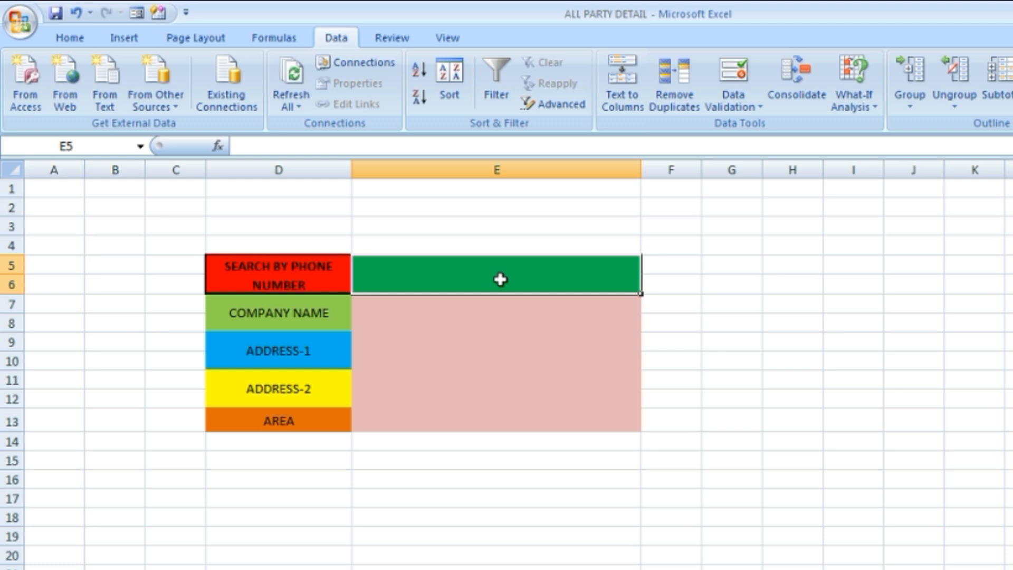
{"action": "key", "text": "ctrl+Page_Up"}
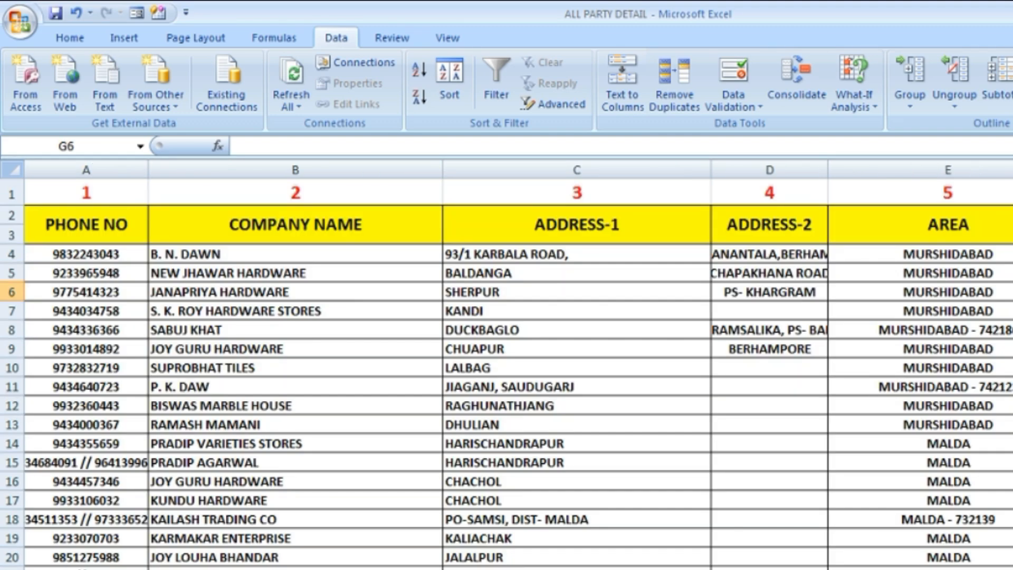
{"action": "key", "text": "ctrl+Page_Down"}
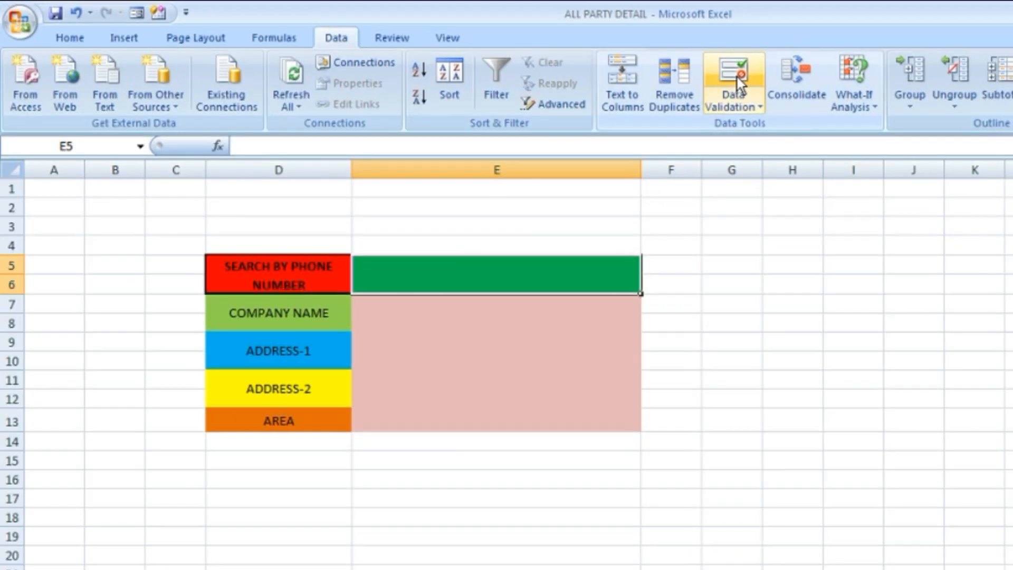
Apply list data validation to search cell E5, using the phone numbers of the data sheet as its source
{"action": "left_click", "coordinate": [741, 84]}
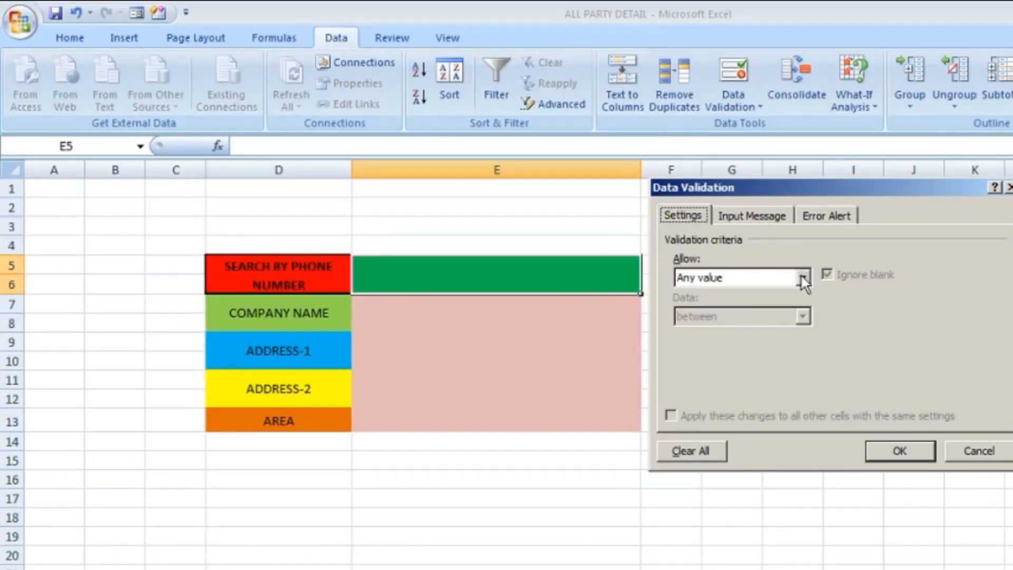
{"action": "left_click", "coordinate": [821, 300]}
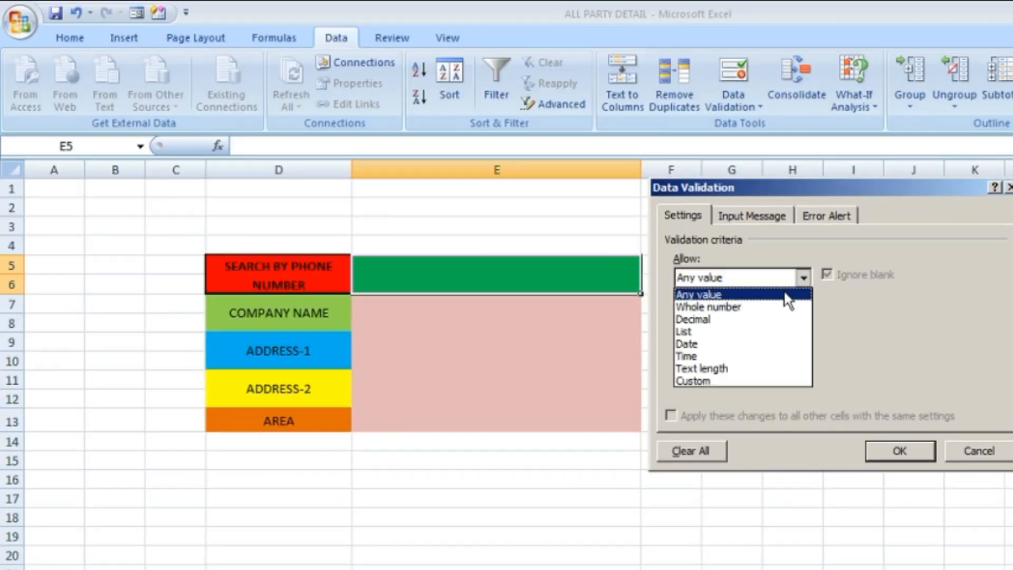
{"action": "left_click", "coordinate": [759, 332]}
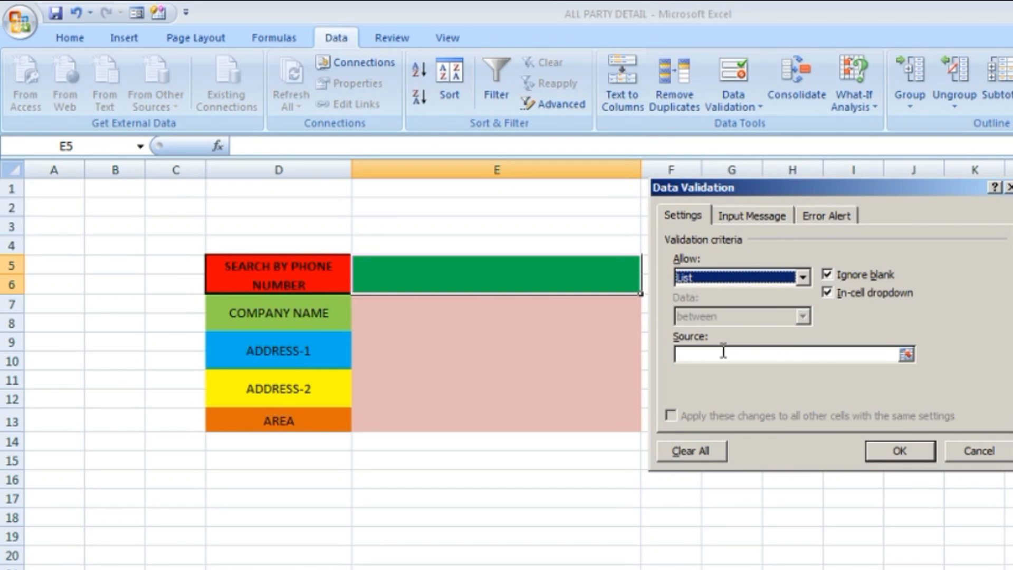
{"action": "left_click", "coordinate": [722, 353]}
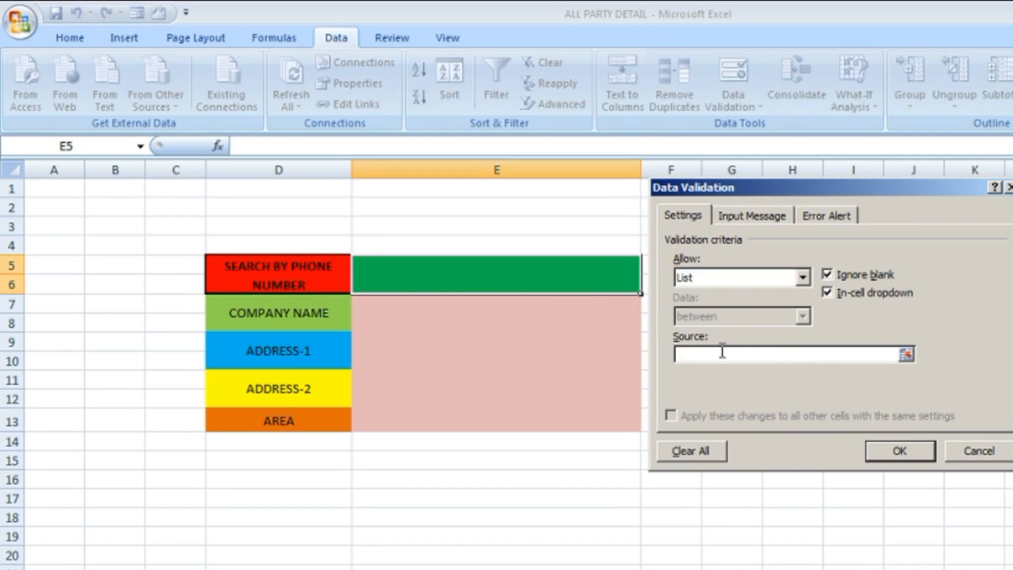
{"action": "type", "text": "=phone"}
{"action": "left_click", "coordinate": [897, 454]}
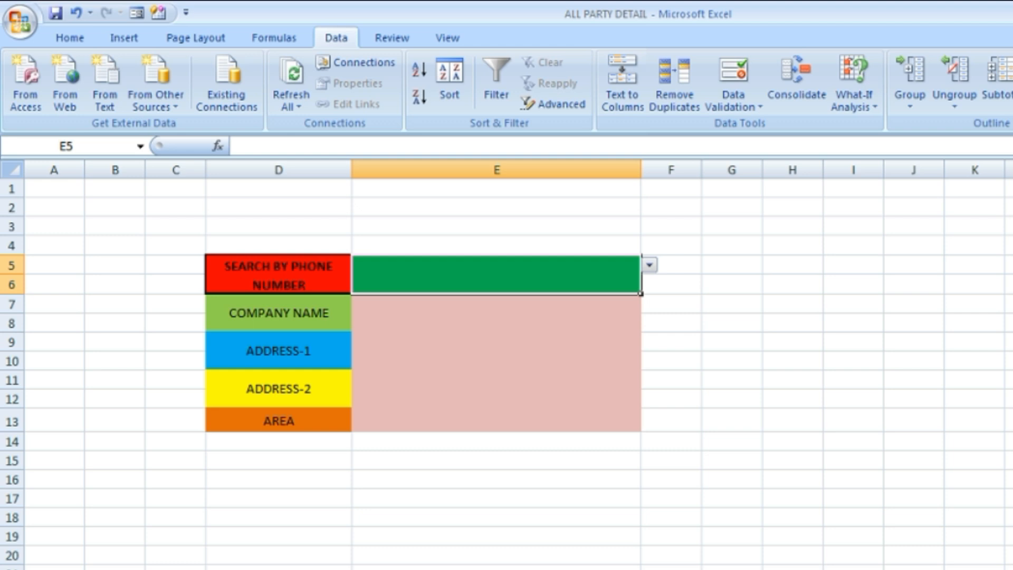
Check the data sheet, browse the phone number list in search cell E5 and choose the third number
{"action": "key", "text": "ctrl+Page_Up"}
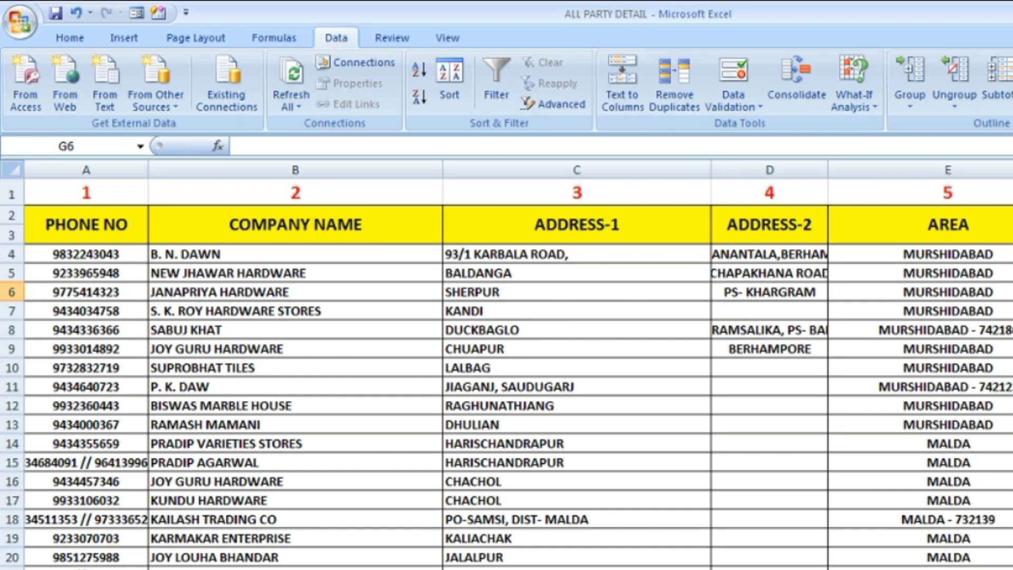
{"action": "key", "text": "ctrl+Page_Down"}
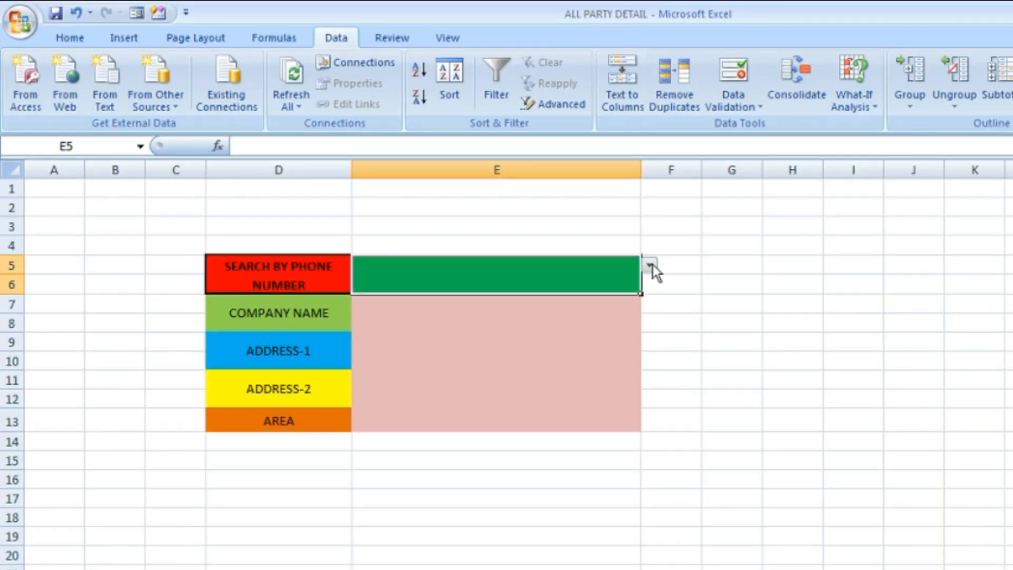
{"action": "left_click", "coordinate": [651, 265]}
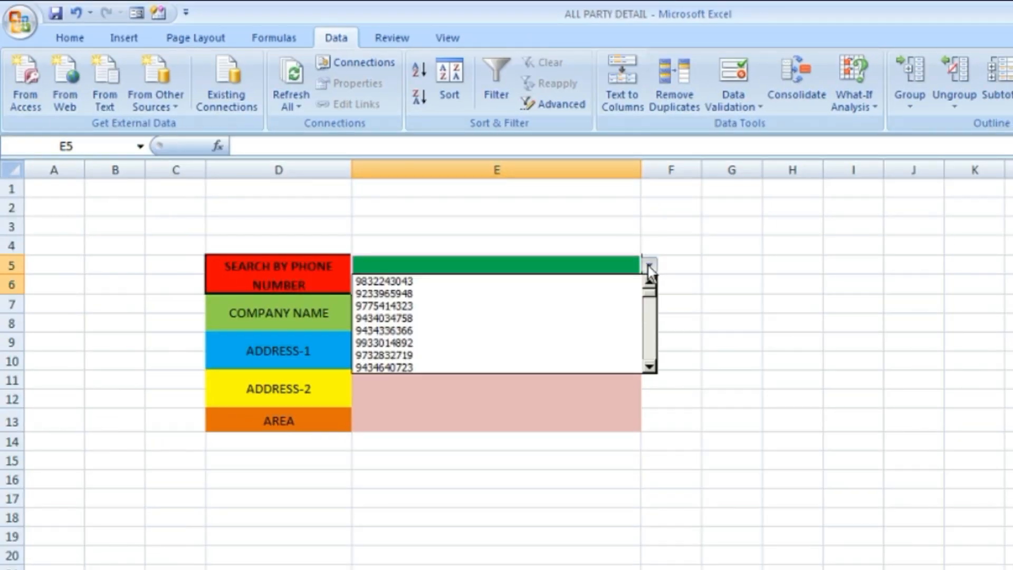
{"action": "left_click", "coordinate": [651, 368]}
{"action": "left_click", "coordinate": [651, 368]}
{"action": "left_click", "coordinate": [651, 368]}
{"action": "left_click", "coordinate": [651, 368]}
{"action": "left_click", "coordinate": [650, 368]}
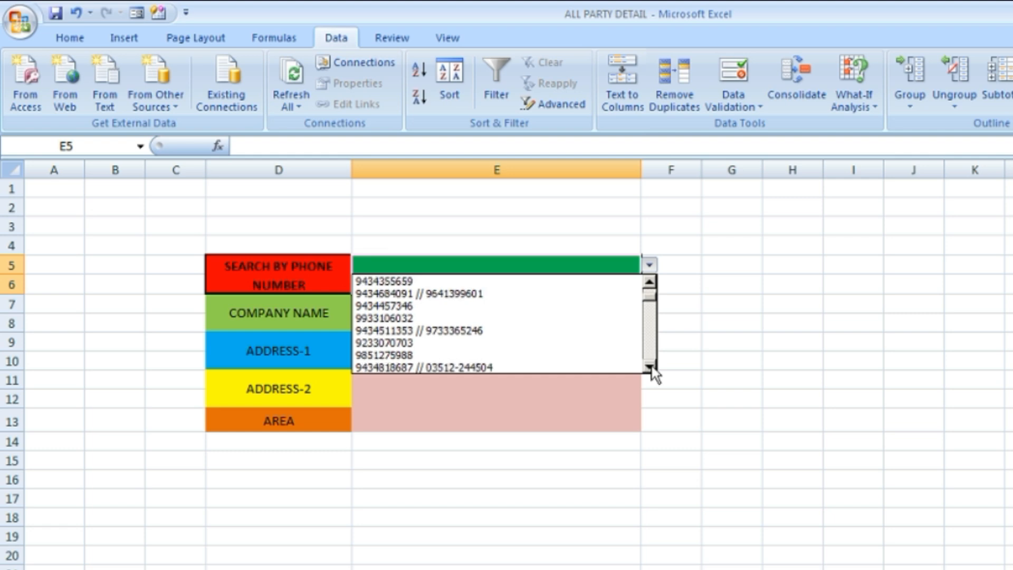
{"action": "left_click", "coordinate": [651, 368]}
{"action": "left_click", "coordinate": [651, 368]}
{"action": "left_click", "coordinate": [651, 368]}
{"action": "left_click", "coordinate": [651, 368]}
{"action": "left_click", "coordinate": [651, 367]}
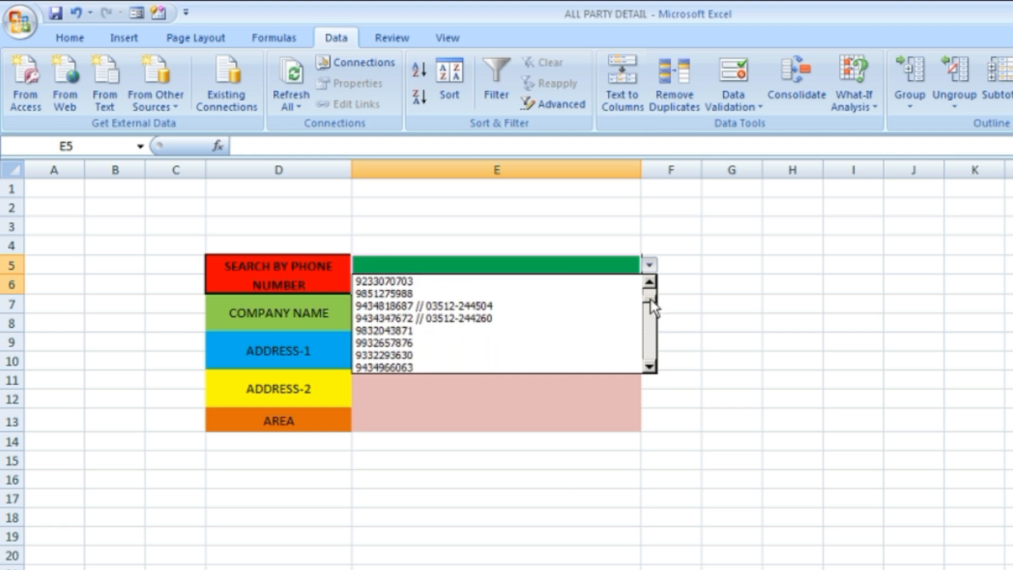
{"action": "left_click_drag", "start_coordinate": [650, 299], "coordinate": [650, 273]}
{"action": "left_click", "coordinate": [421, 308]}
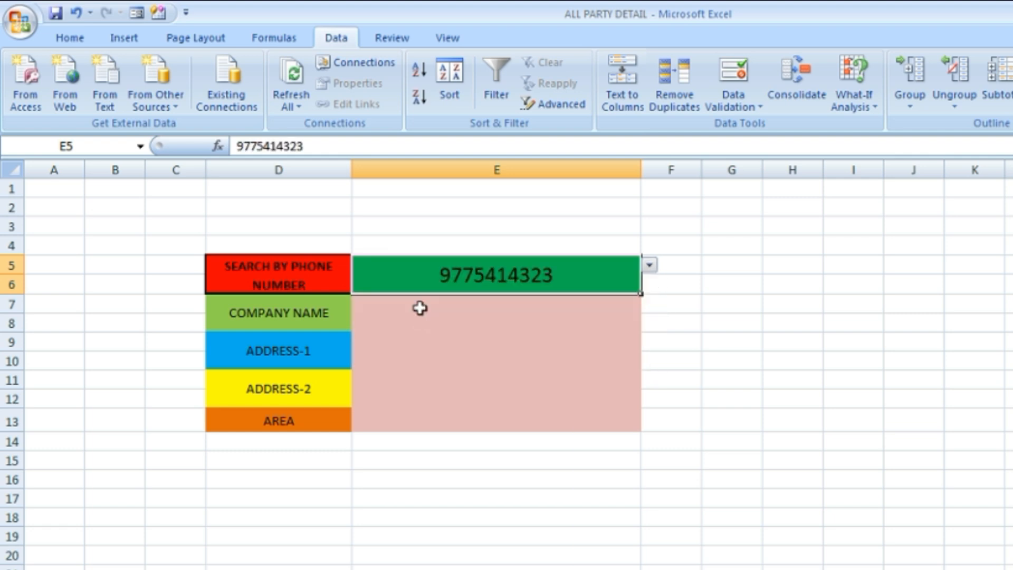
{"action": "left_click_drag", "start_coordinate": [408, 314], "coordinate": [409, 430]}
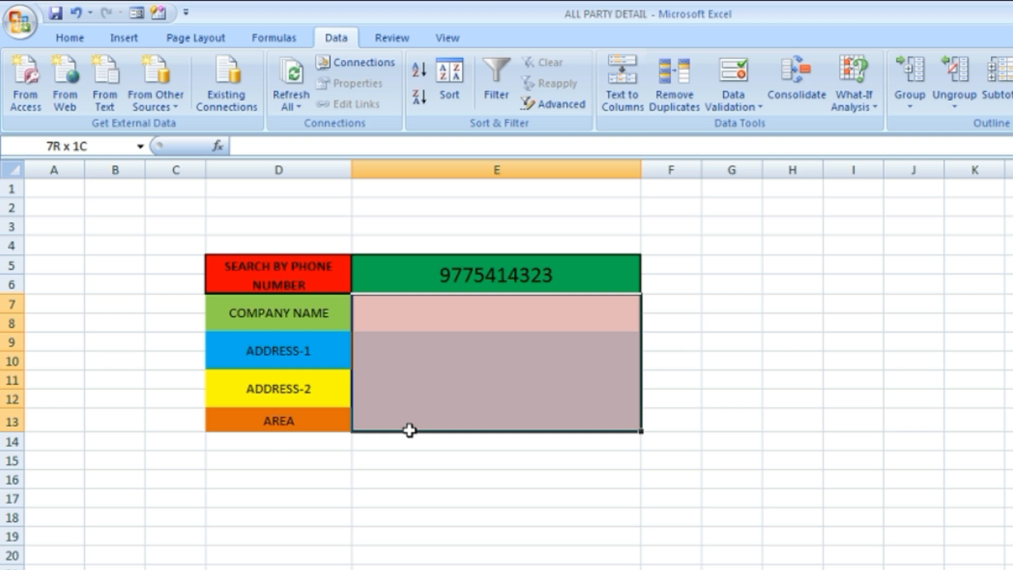
{"action": "left_click", "coordinate": [472, 315]}
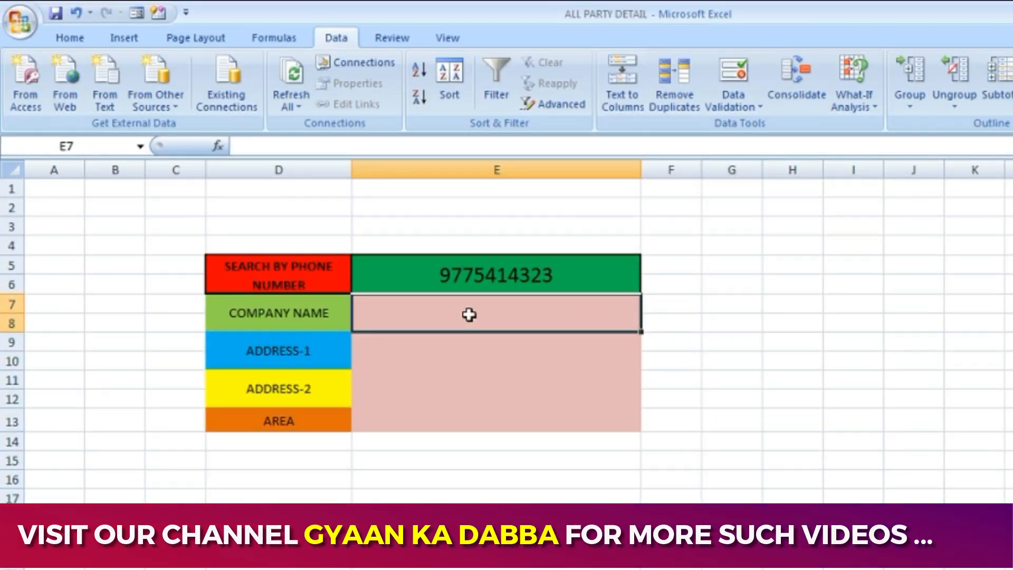
{"action": "type", "text": "="}
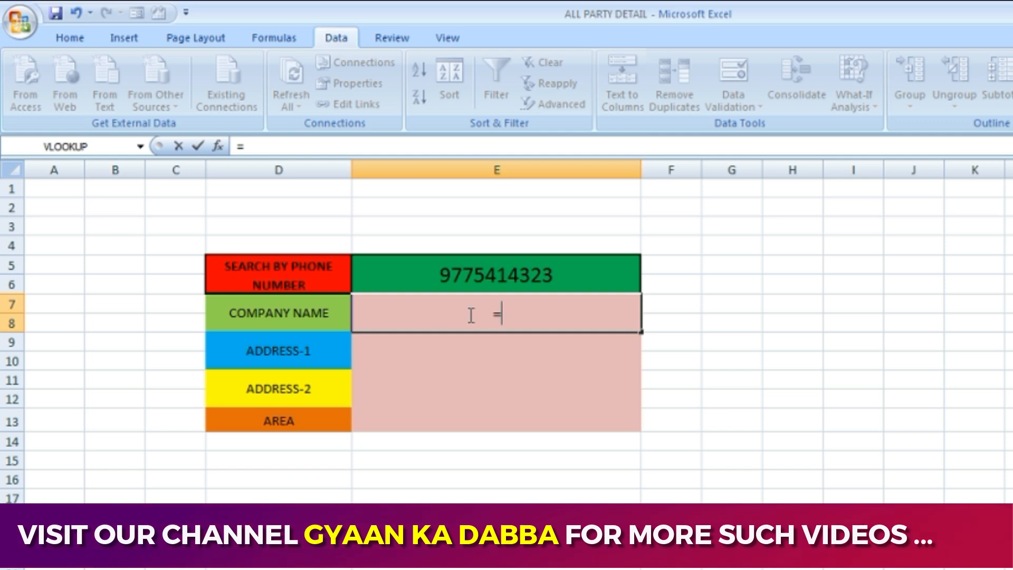
{"action": "type", "text": "v"}
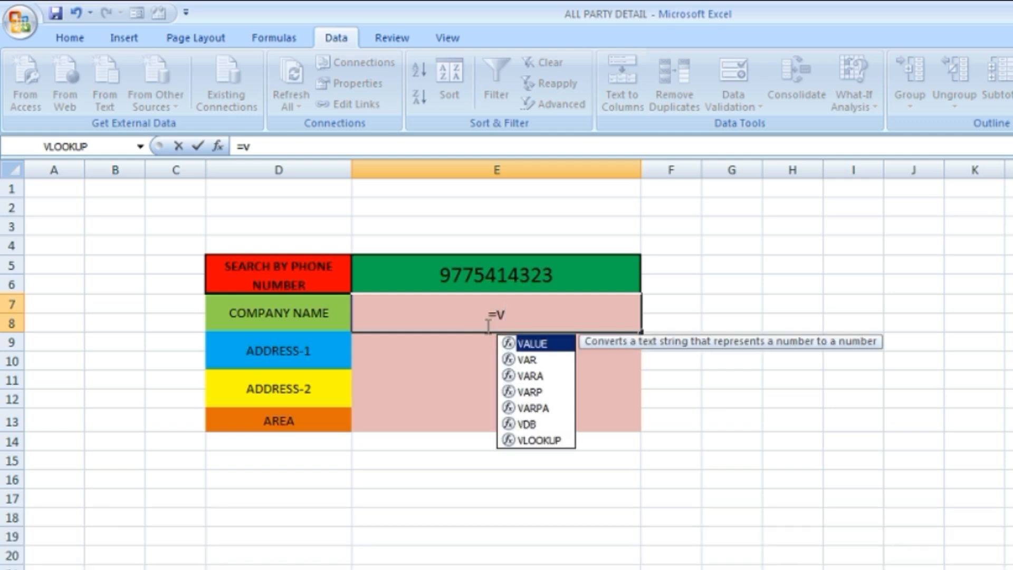
{"action": "double_click", "coordinate": [538, 440]}
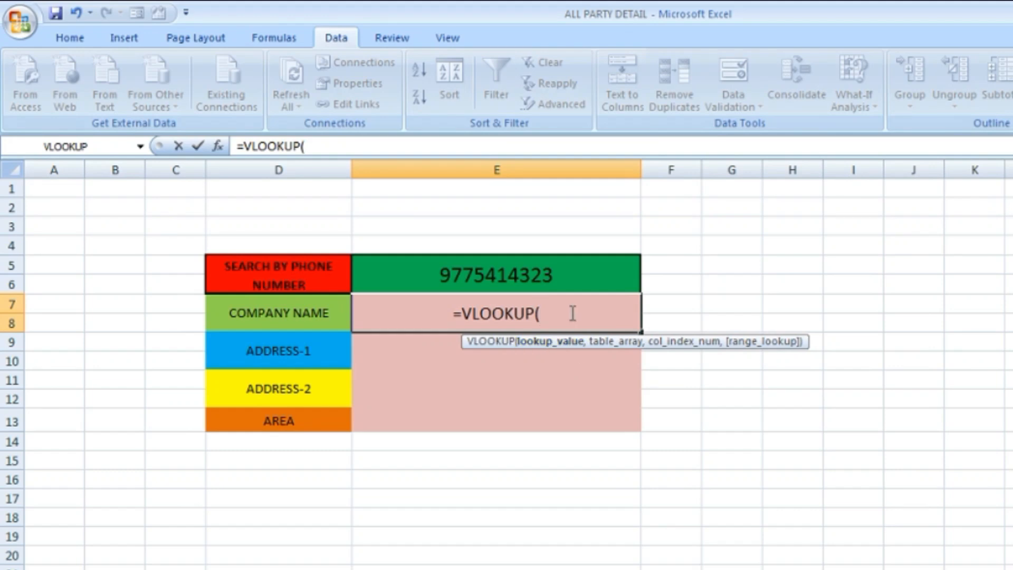
{"action": "left_click_drag", "start_coordinate": [573, 282], "coordinate": [234, 282]}
{"action": "key", "text": "BackSpace"}
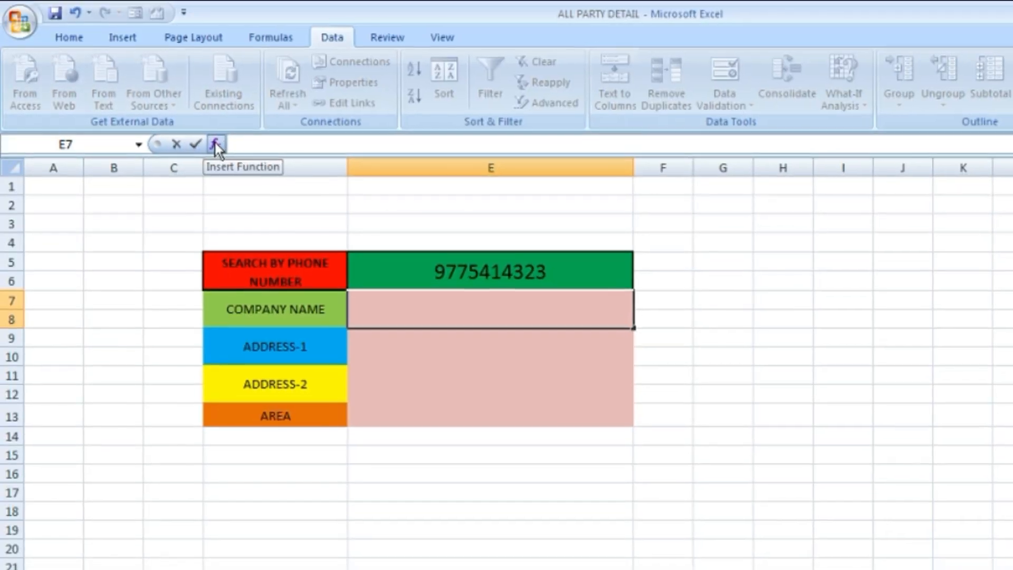
{"action": "left_click", "coordinate": [218, 146]}
{"action": "left_click_drag", "start_coordinate": [844, 152], "coordinate": [756, 198]}
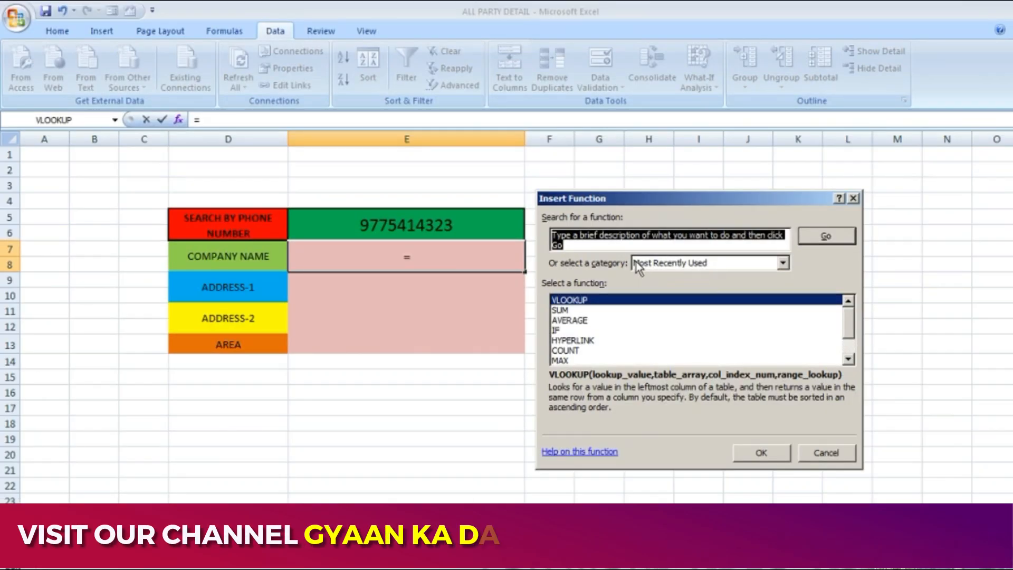
{"action": "left_click_drag", "start_coordinate": [621, 244], "coordinate": [552, 232]}
{"action": "type", "text": "v"}
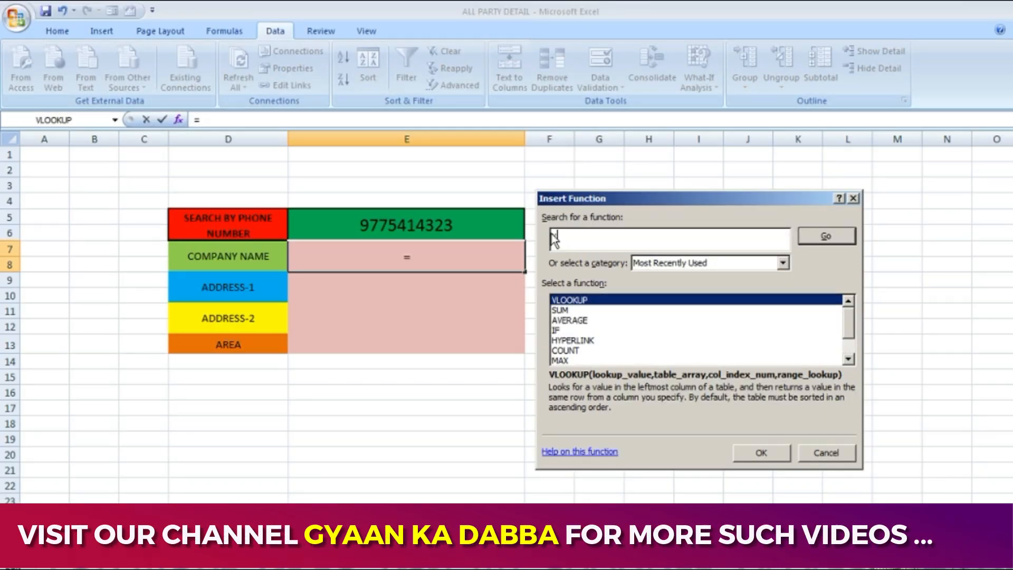
{"action": "type", "text": "lookup"}
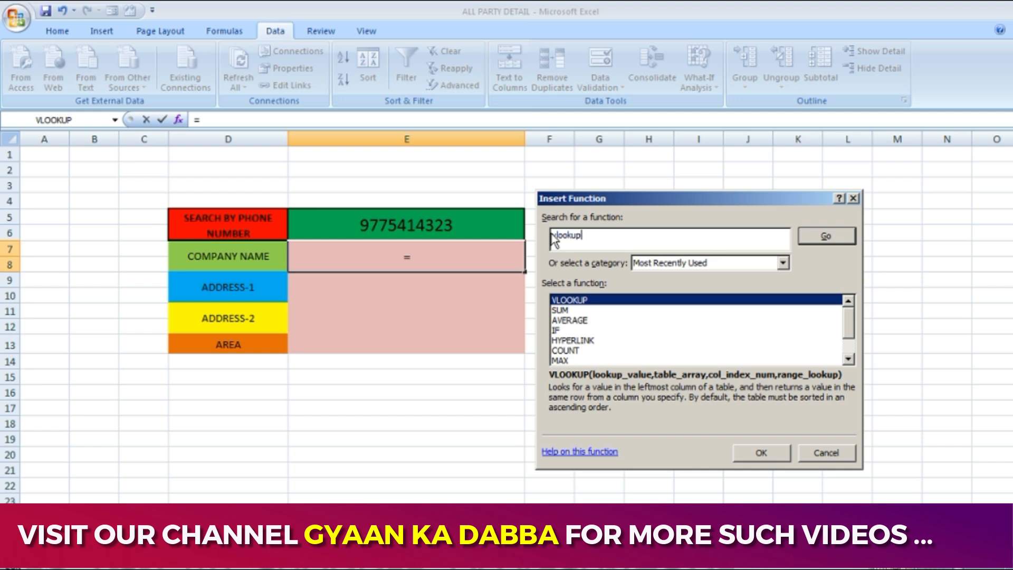
{"action": "left_click", "coordinate": [570, 302]}
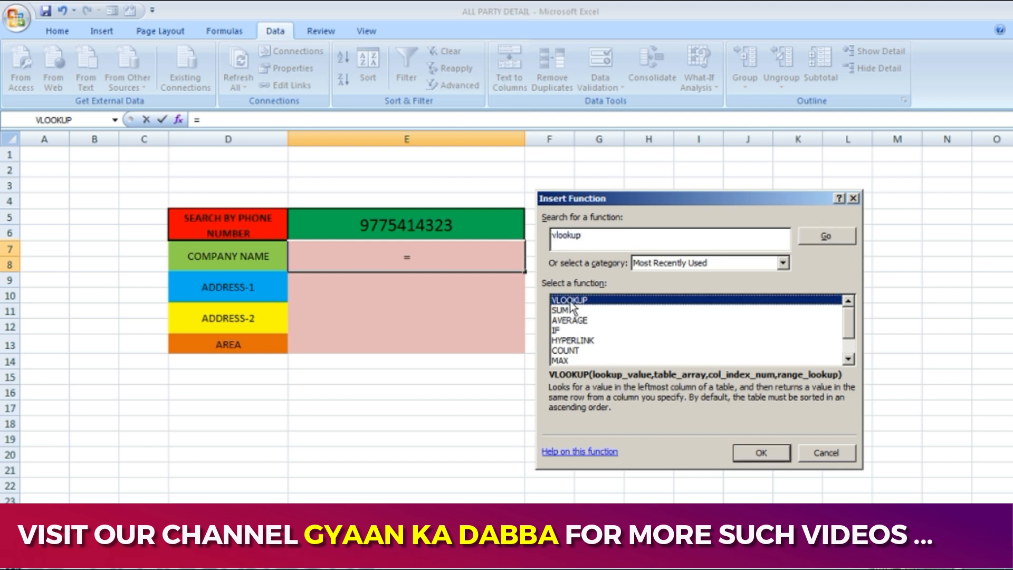
{"action": "left_click", "coordinate": [752, 453]}
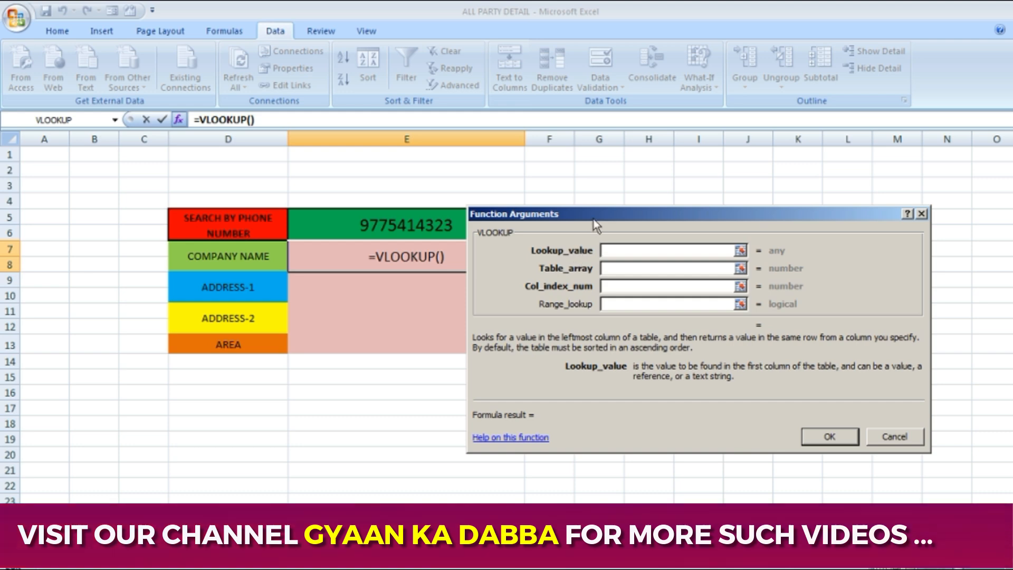
{"action": "left_click_drag", "start_coordinate": [594, 220], "coordinate": [639, 213]}
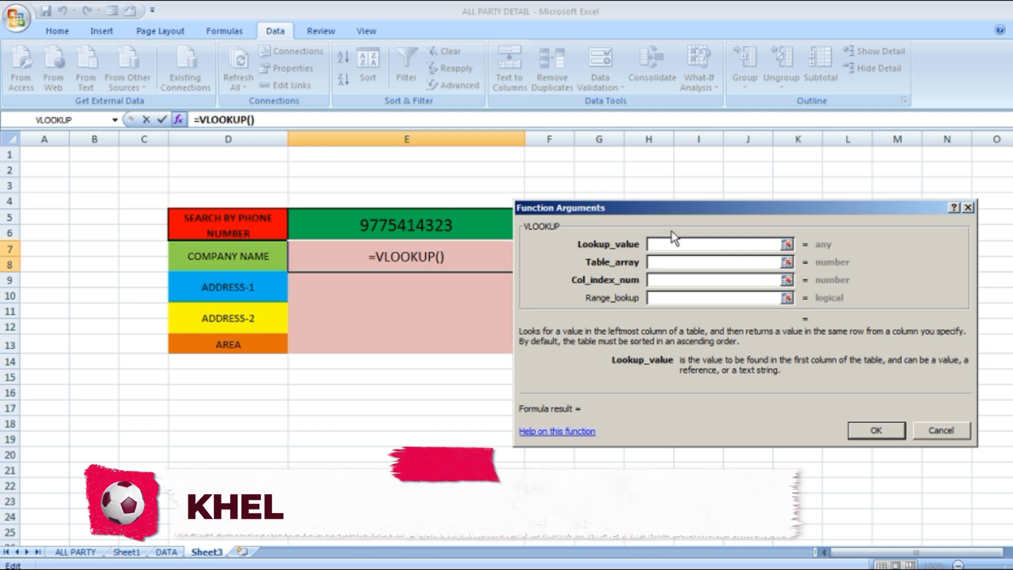
{"action": "left_click_drag", "start_coordinate": [672, 209], "coordinate": [689, 208]}
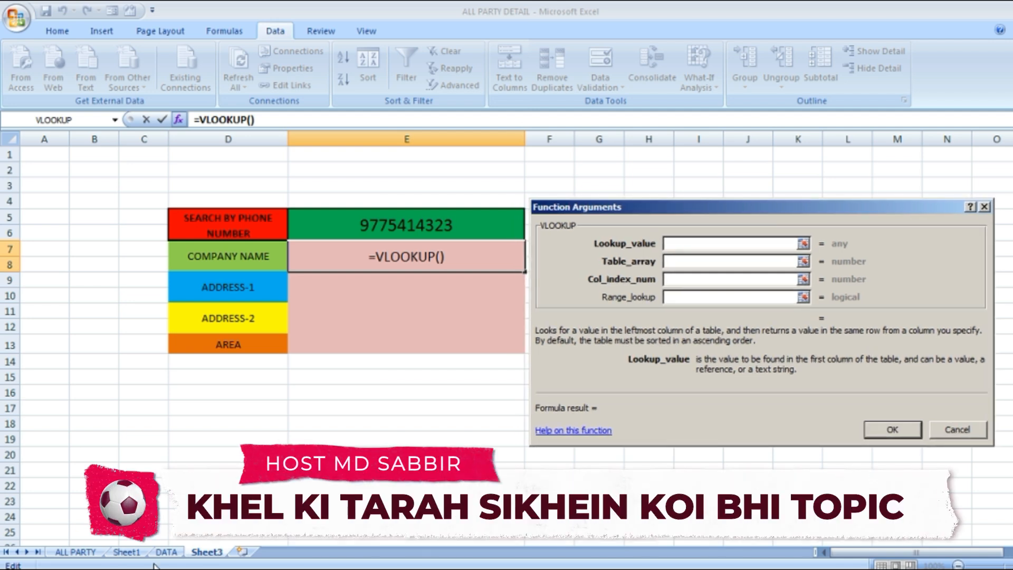
{"action": "left_click", "coordinate": [166, 552]}
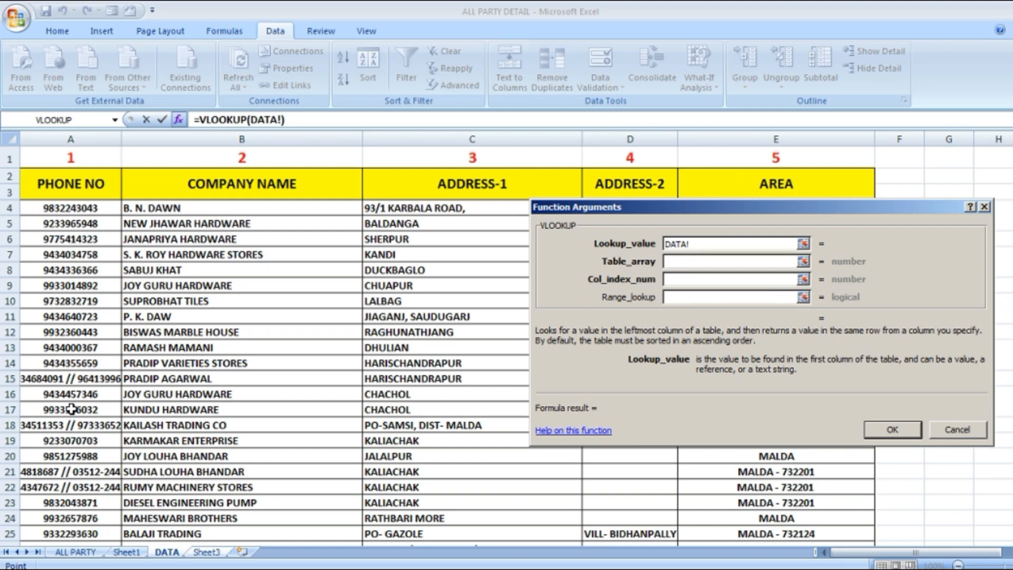
{"action": "left_click", "coordinate": [206, 553]}
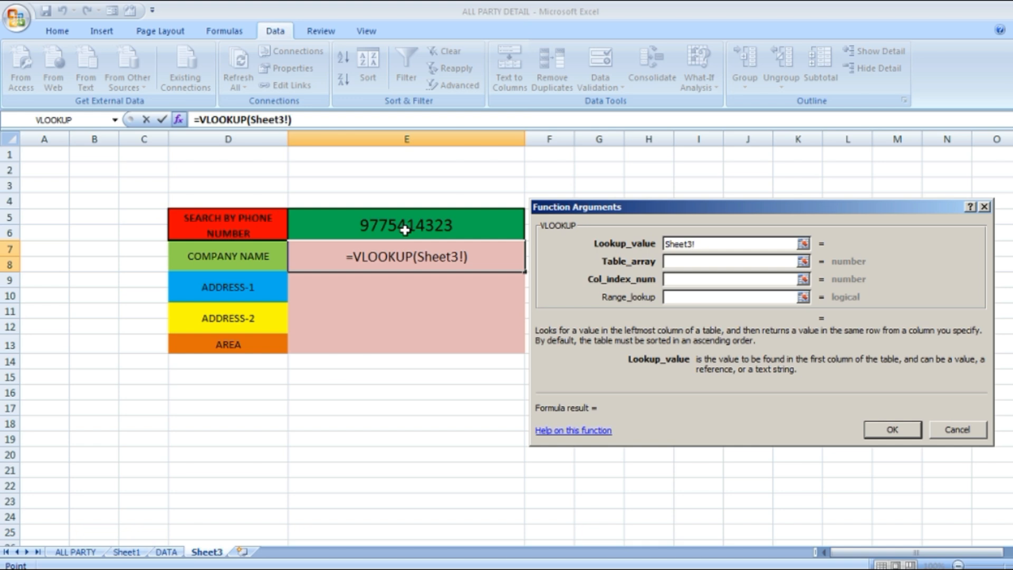
{"action": "left_click", "coordinate": [677, 263]}
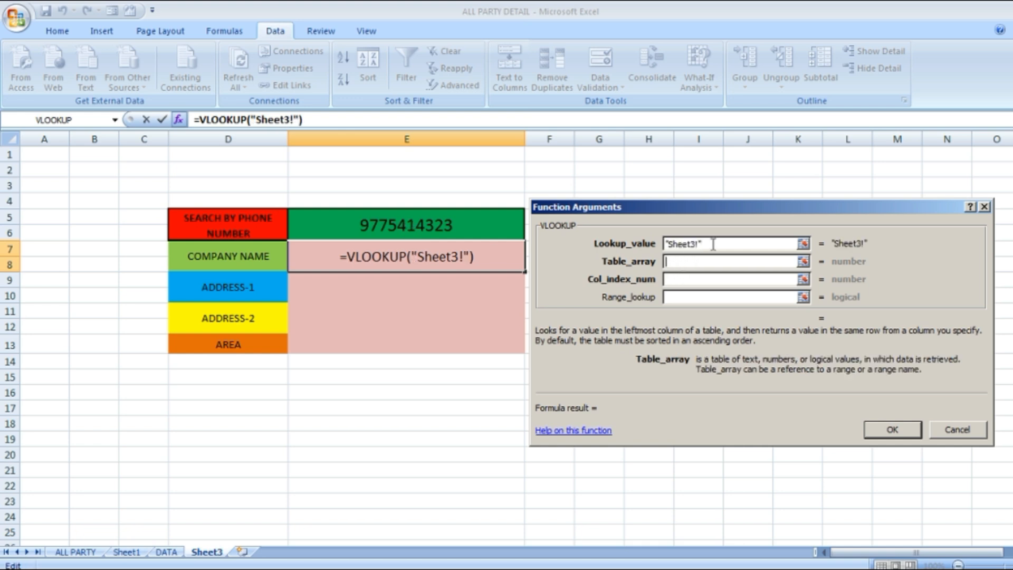
{"action": "left_click", "coordinate": [713, 244]}
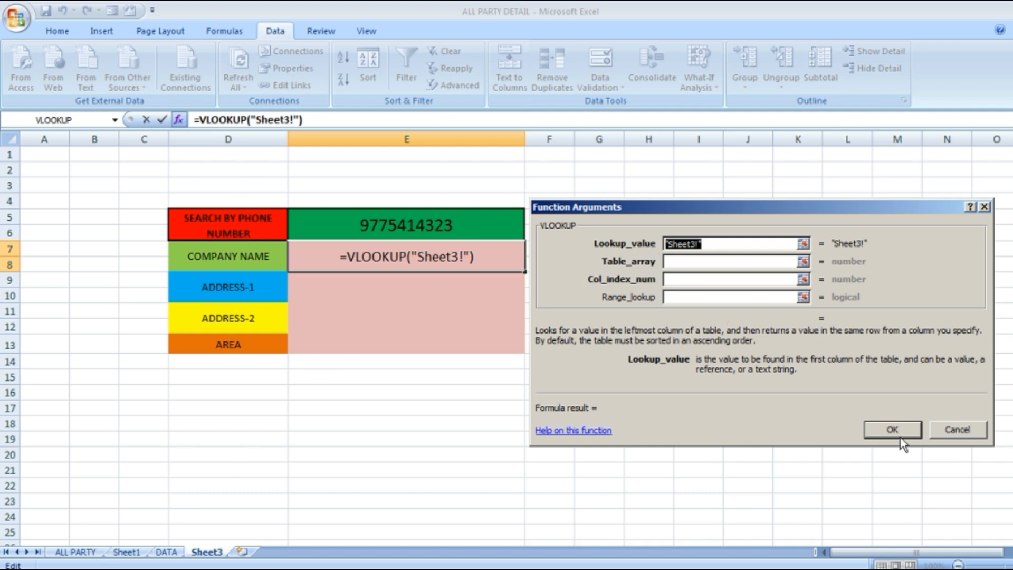
{"action": "left_click", "coordinate": [958, 430]}
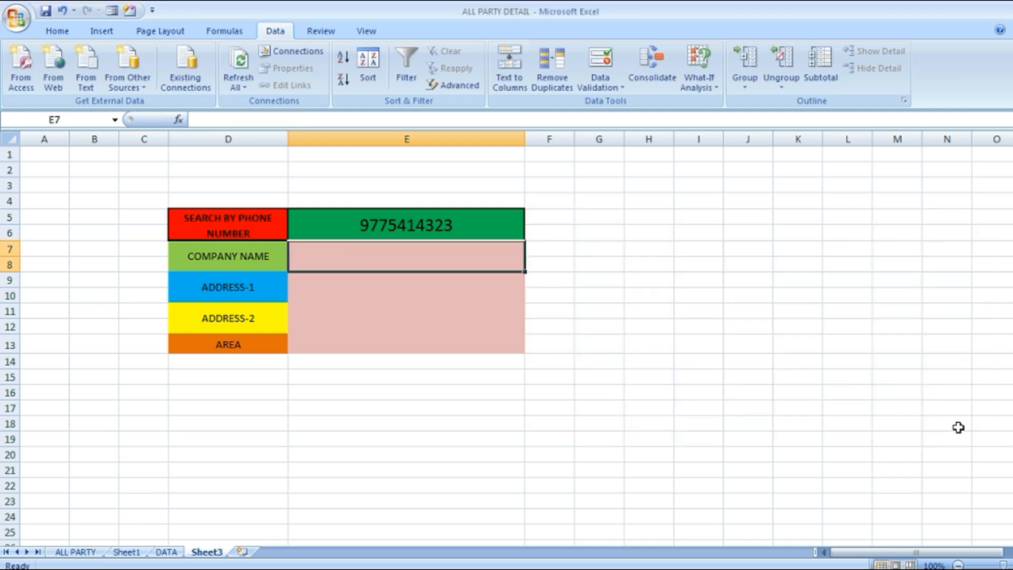
Insert a VLOOKUP function in company name cell E7 with lookup value E5 and table array DATA!A2:E171
{"action": "left_click", "coordinate": [178, 119]}
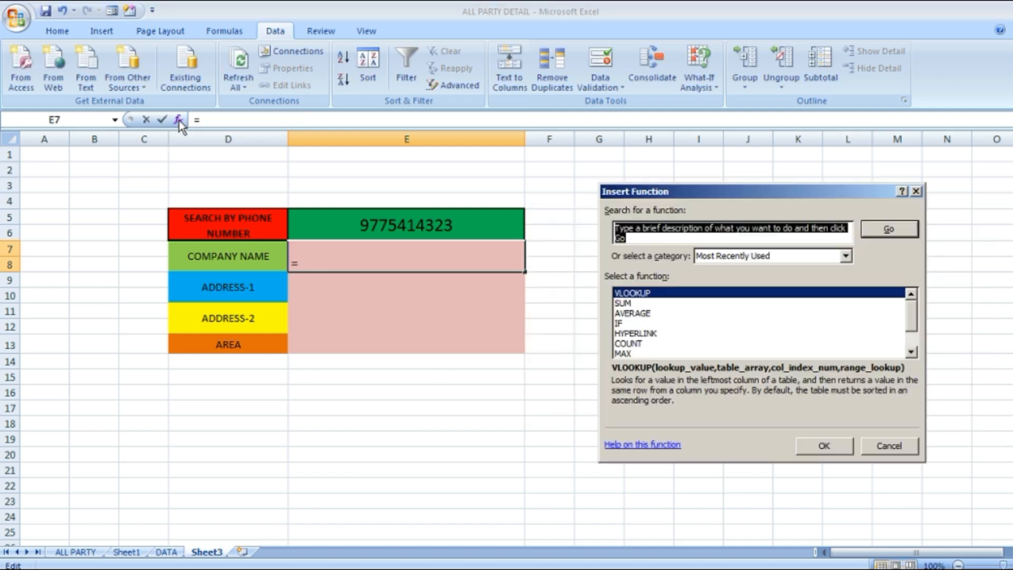
{"action": "left_click", "coordinate": [642, 295]}
{"action": "left_click", "coordinate": [817, 448]}
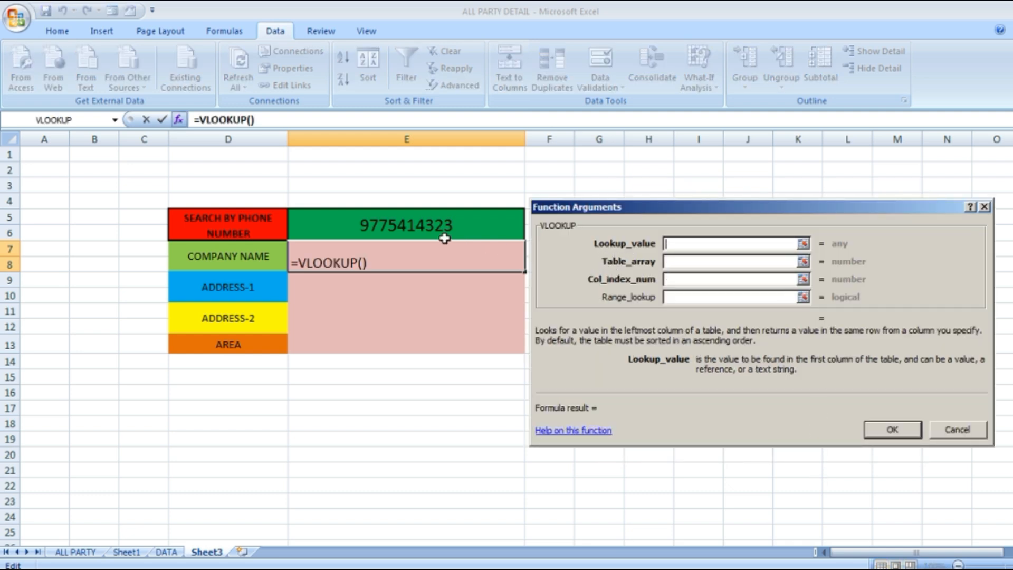
{"action": "left_click", "coordinate": [413, 224]}
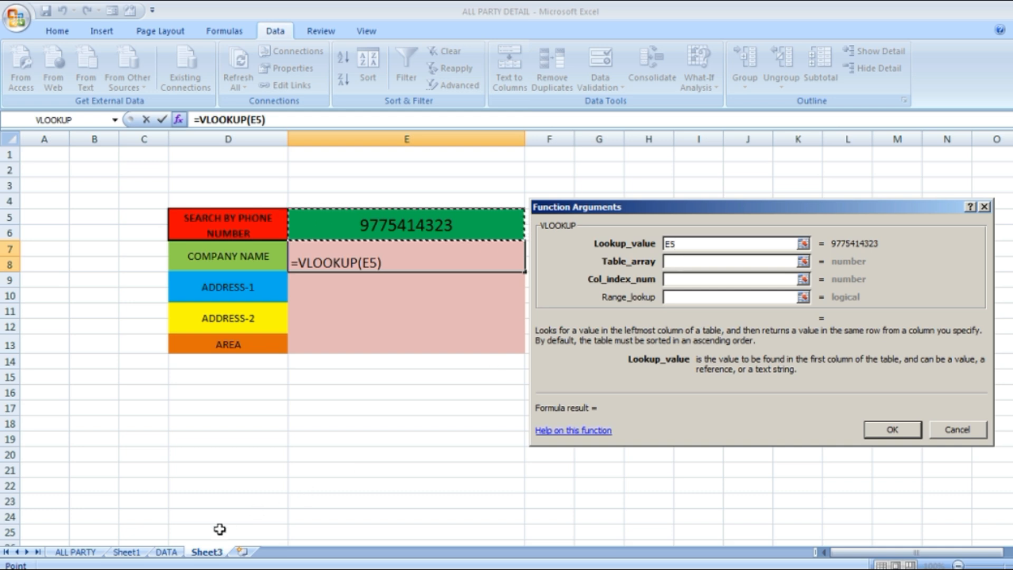
{"action": "left_click", "coordinate": [169, 552]}
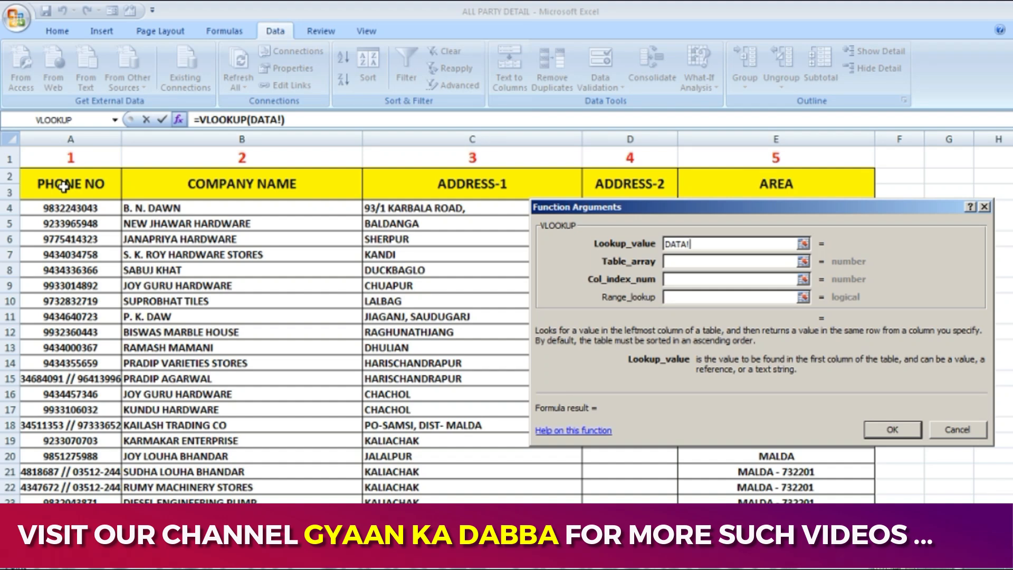
{"action": "left_click_drag", "start_coordinate": [63, 186], "coordinate": [816, 511]}
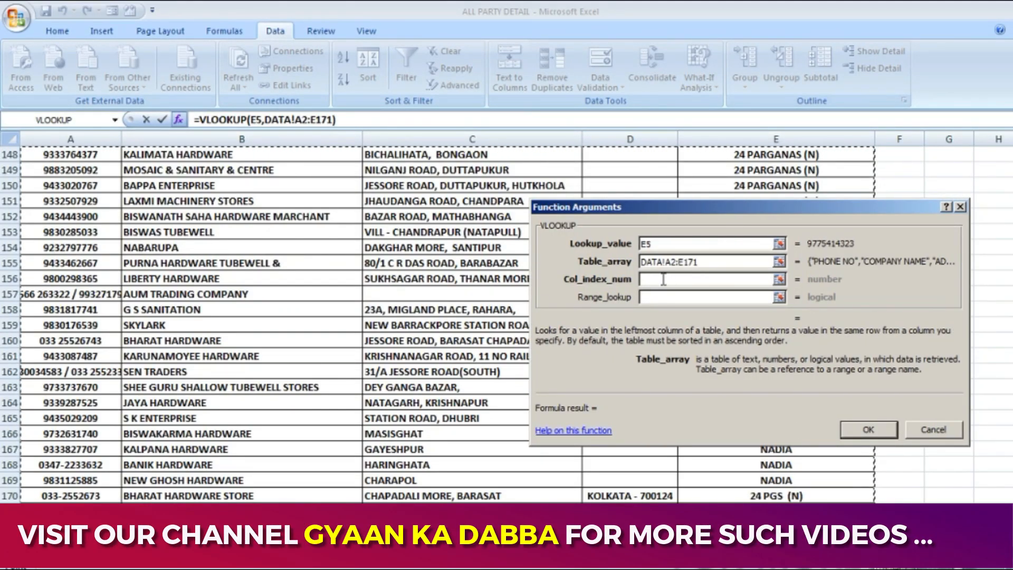
Set the VLOOKUP's column index number to 2 and range lookup to 0, and complete the company name formula
{"action": "left_click", "coordinate": [663, 279]}
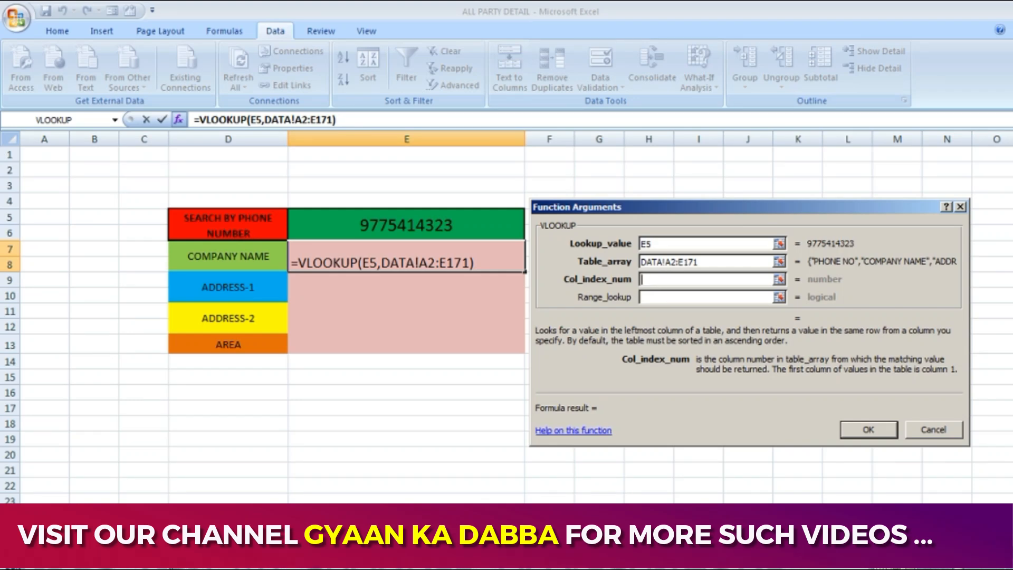
{"action": "left_click", "coordinate": [84, 553]}
{"action": "scroll", "coordinate": [278, 309], "scroll_direction": "up", "scroll_amount": 20}
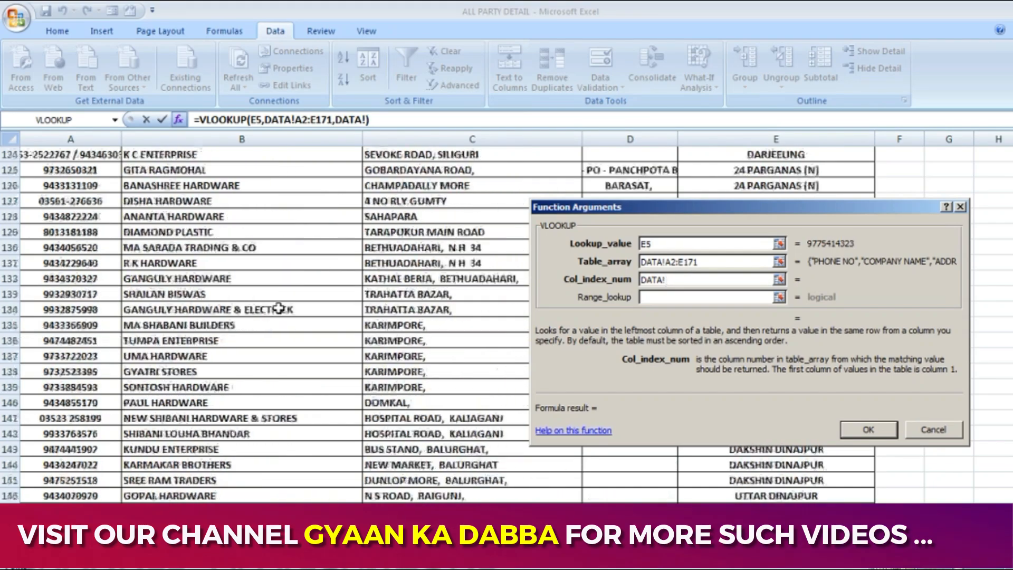
{"action": "scroll", "coordinate": [280, 308], "scroll_direction": "up", "scroll_amount": 1}
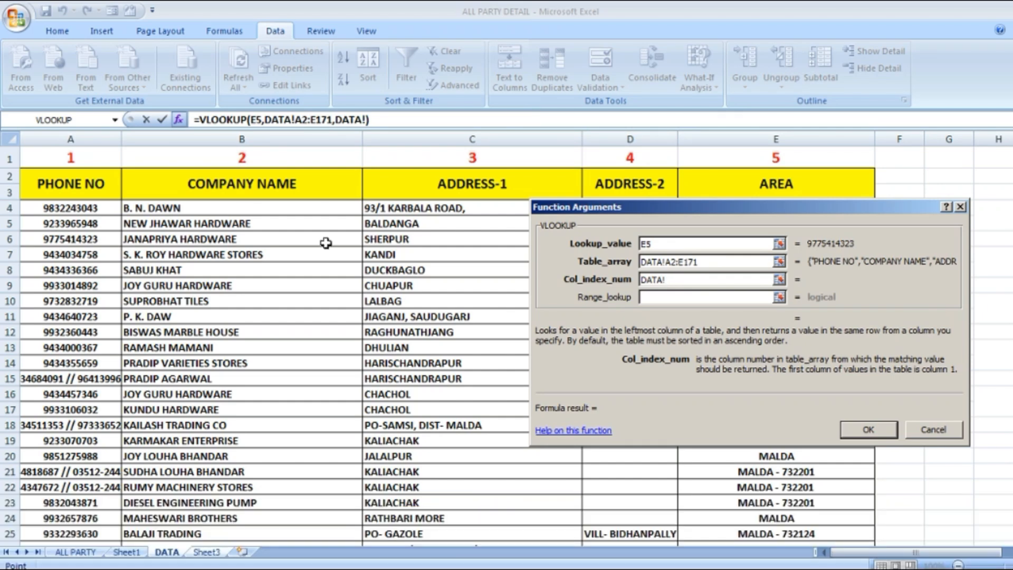
{"action": "left_click_drag", "start_coordinate": [678, 280], "coordinate": [644, 298]}
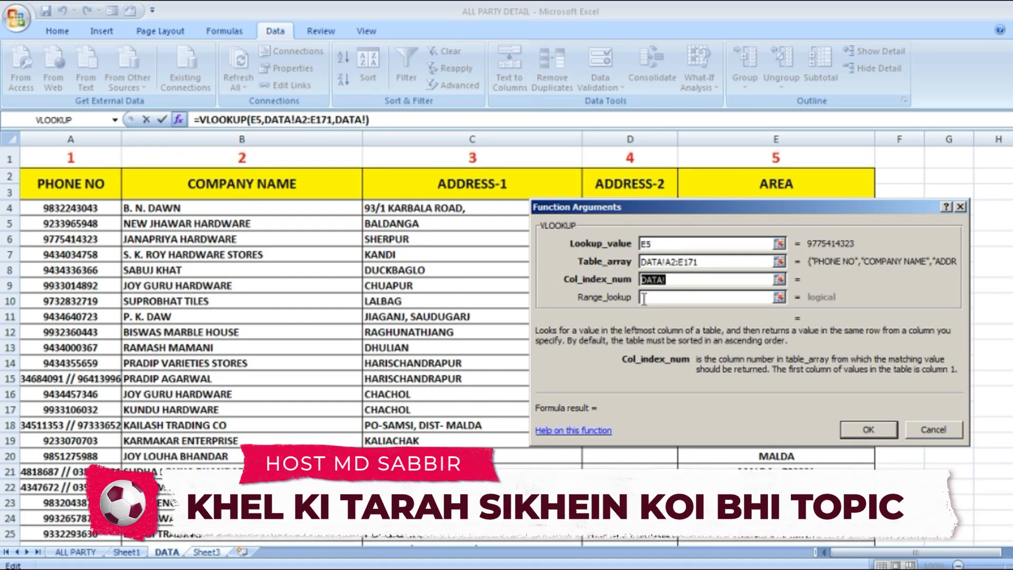
{"action": "type", "text": "2"}
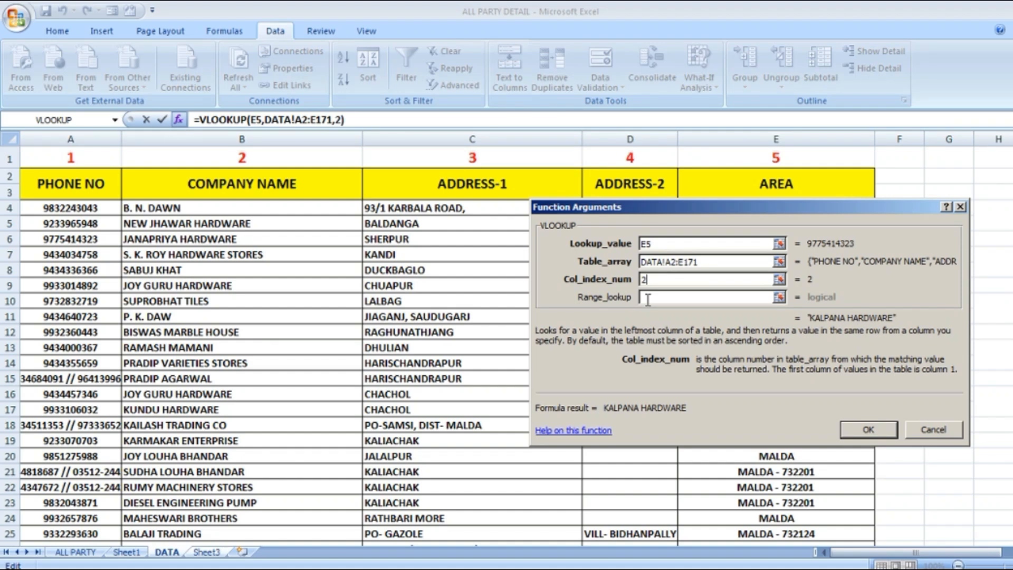
{"action": "left_click", "coordinate": [649, 298]}
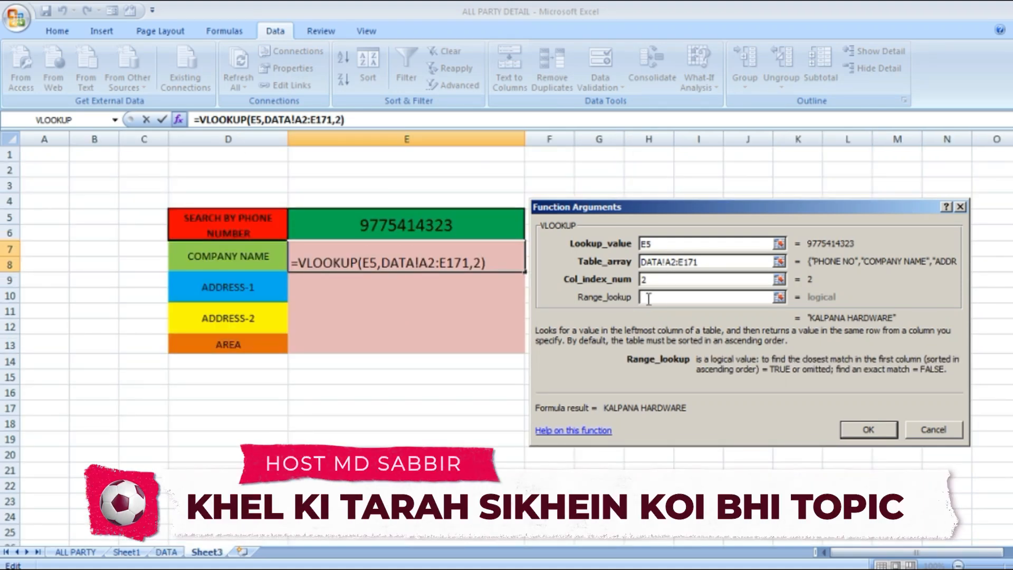
{"action": "type", "text": "0"}
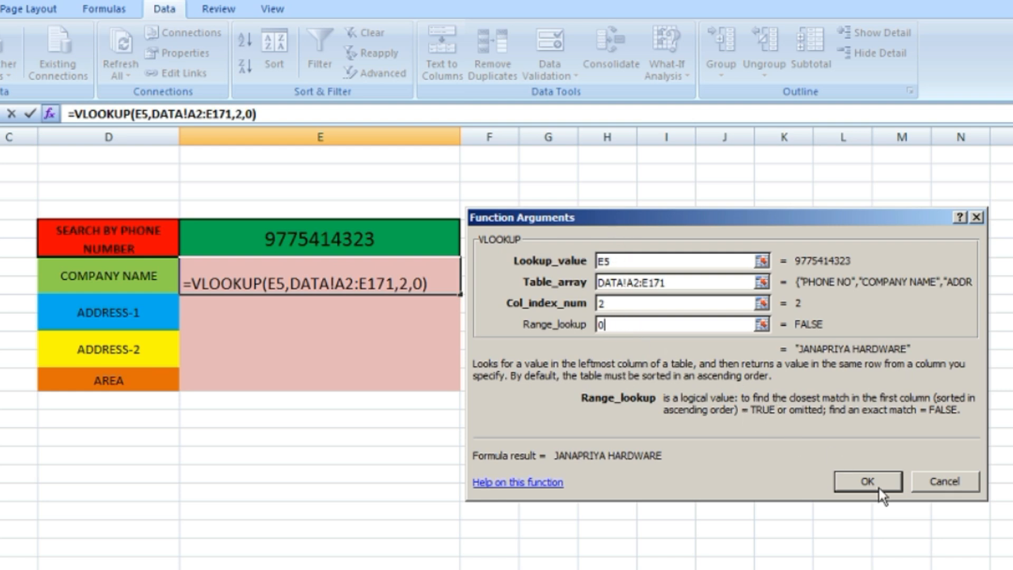
{"action": "left_click", "coordinate": [867, 483]}
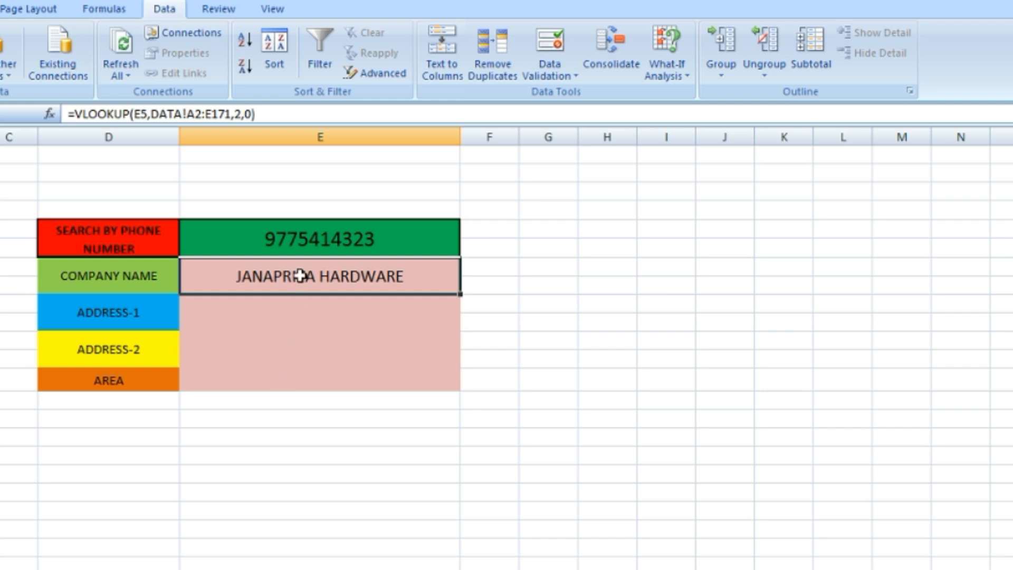
Test the company name lookup by choosing two other phone numbers in turn from the list in search cell E5
{"action": "left_click", "coordinate": [416, 236]}
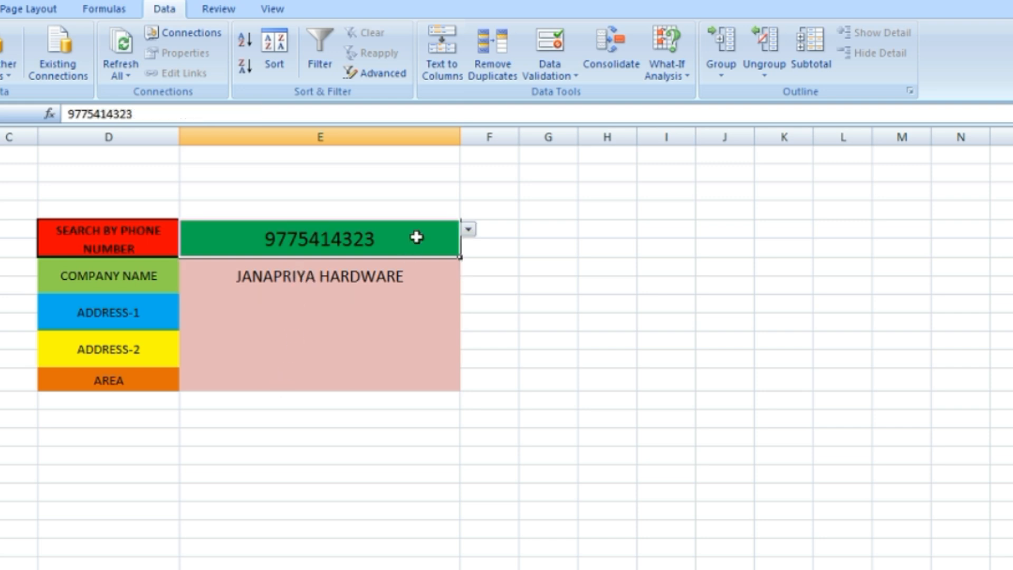
{"action": "left_click", "coordinate": [469, 229]}
{"action": "left_click", "coordinate": [335, 291]}
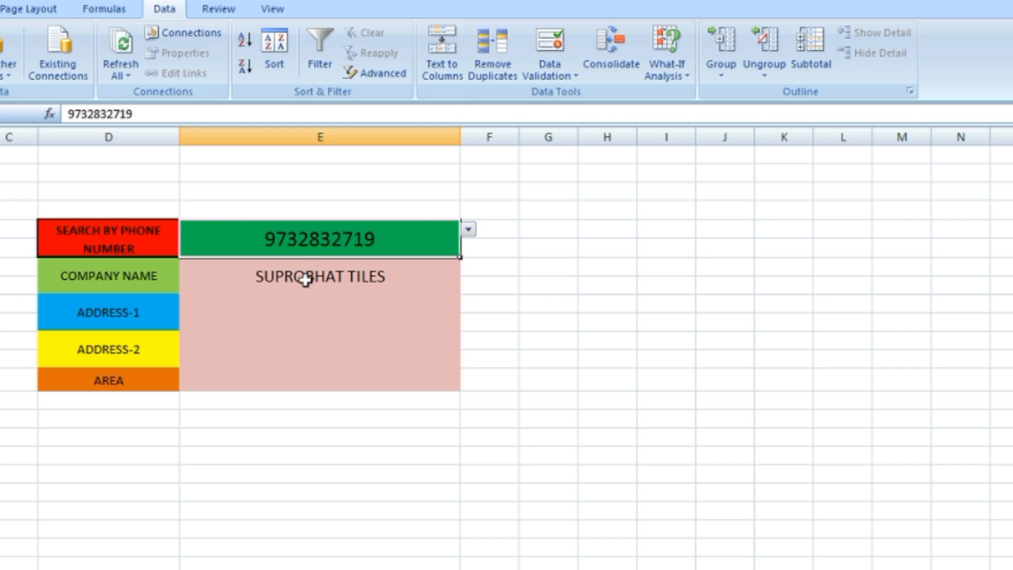
{"action": "left_click", "coordinate": [468, 230]}
{"action": "left_click", "coordinate": [333, 317]}
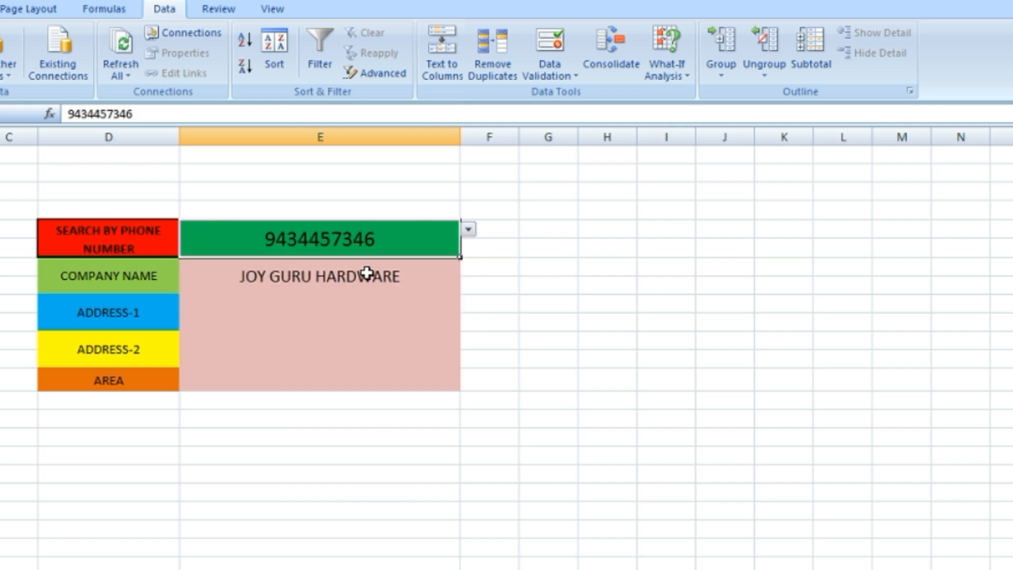
Copy the full VLOOKUP formula from company name cell E7 into an empty Notepad document placed beside the form
{"action": "left_click", "coordinate": [255, 313]}
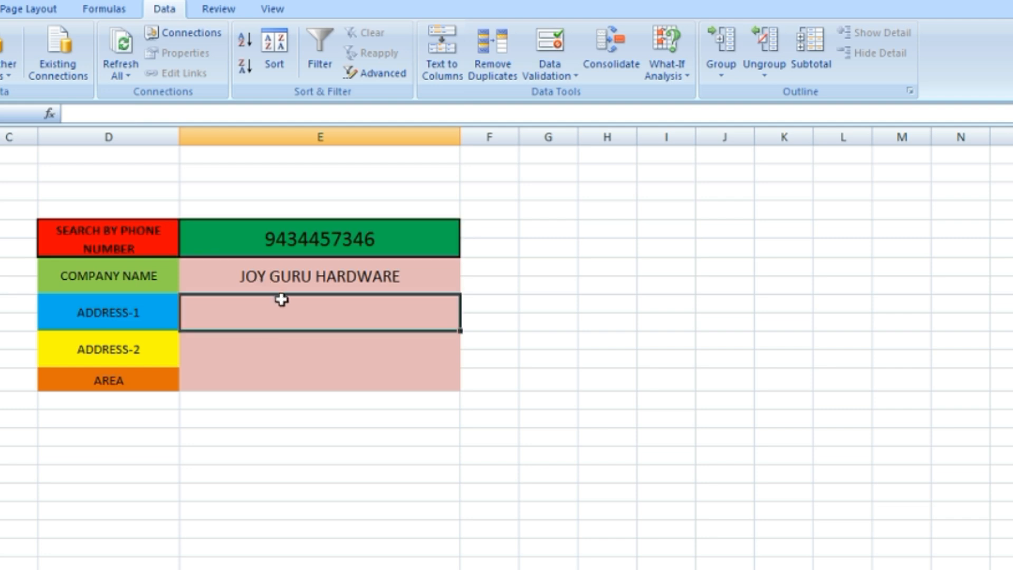
{"action": "left_click", "coordinate": [306, 276]}
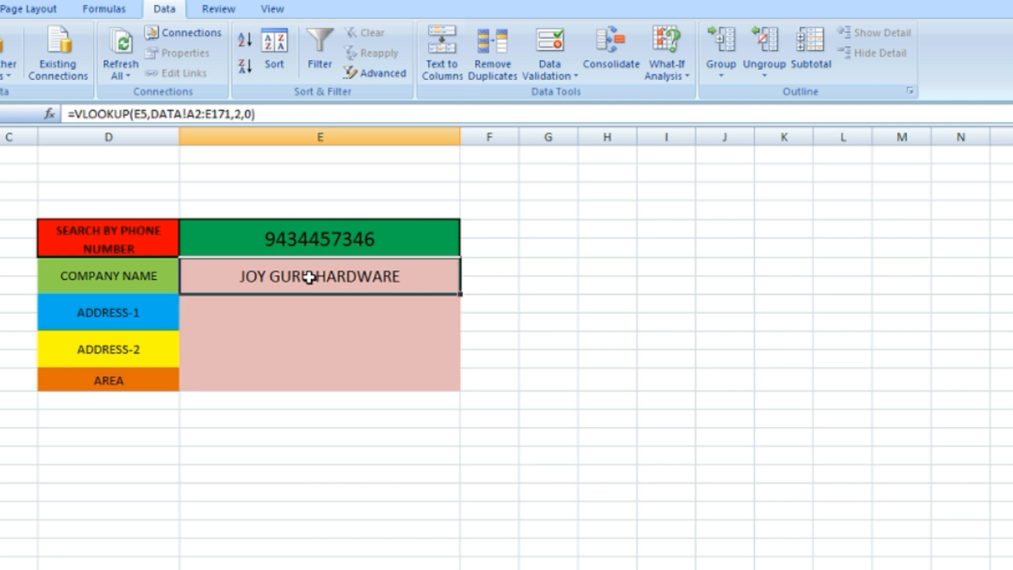
{"action": "left_click", "coordinate": [265, 114]}
{"action": "left_click_drag", "start_coordinate": [265, 114], "coordinate": [66, 114]}
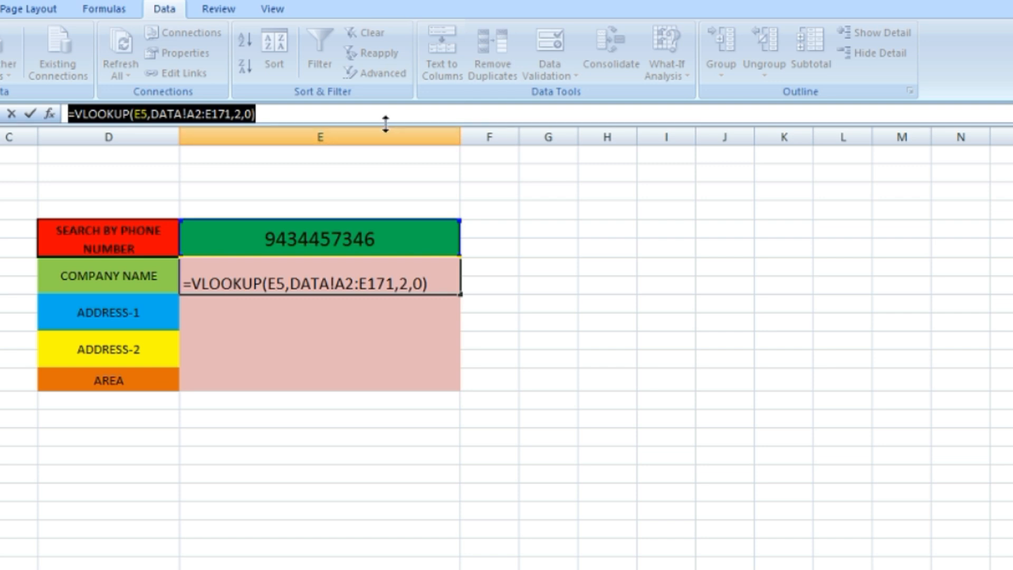
{"action": "key", "text": "alt+Tab"}
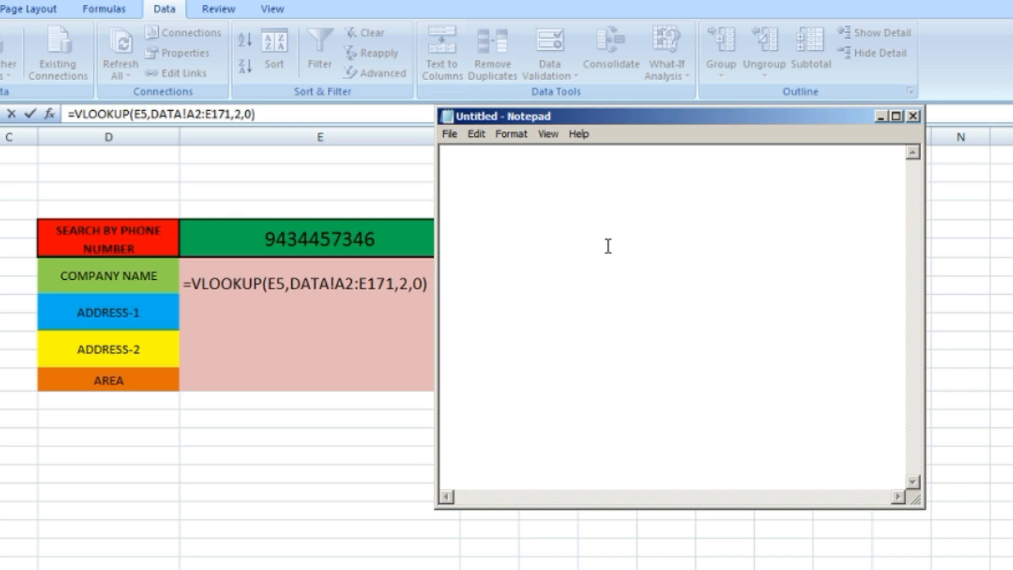
{"action": "key", "text": "ctrl+v"}
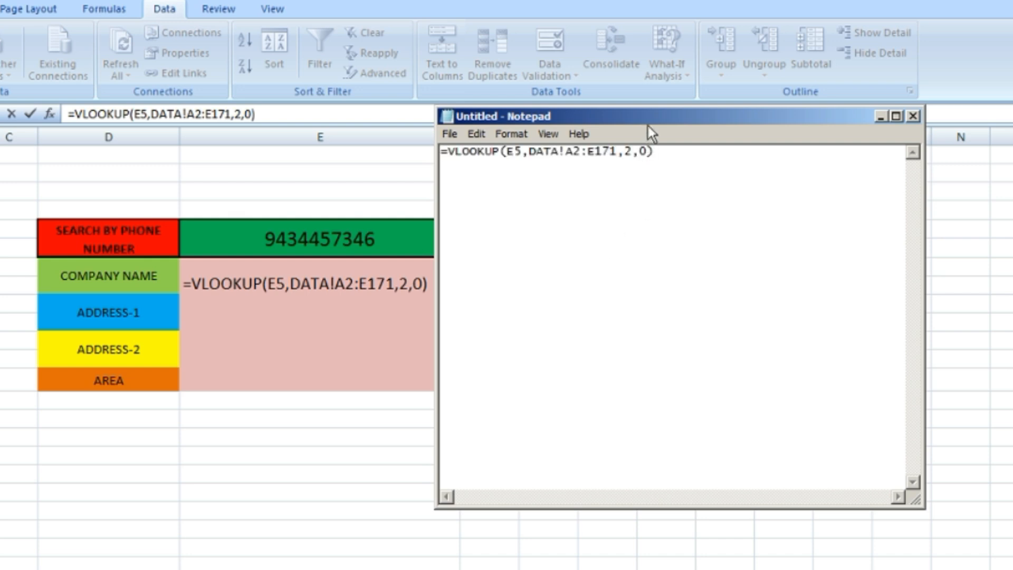
{"action": "left_click_drag", "start_coordinate": [648, 126], "coordinate": [734, 173]}
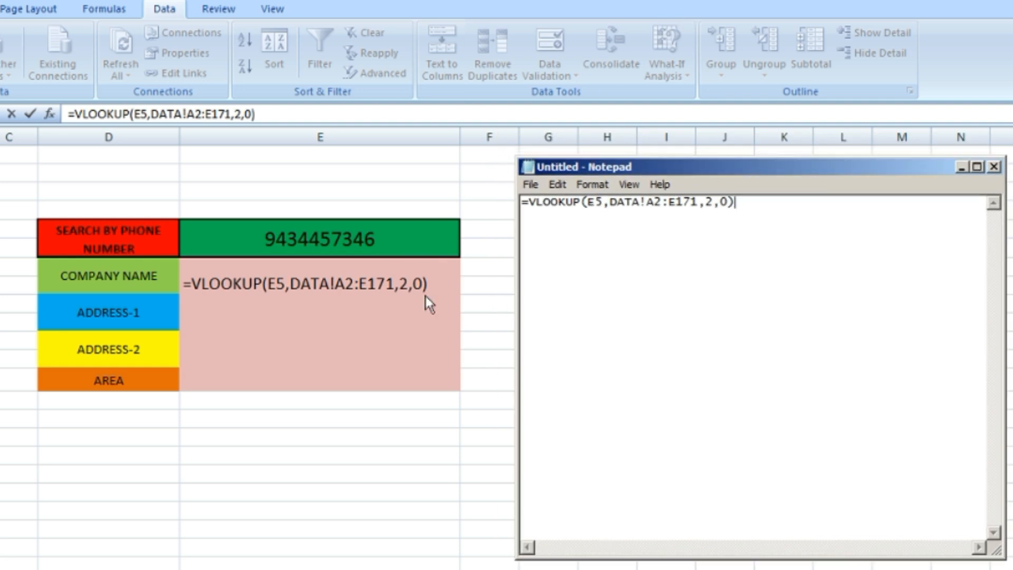
Undo the mistaken E9 reference in company name cell E7 and finish editing with the VLOOKUP formula intact
{"action": "left_click", "coordinate": [202, 312]}
{"action": "left_click", "coordinate": [202, 321]}
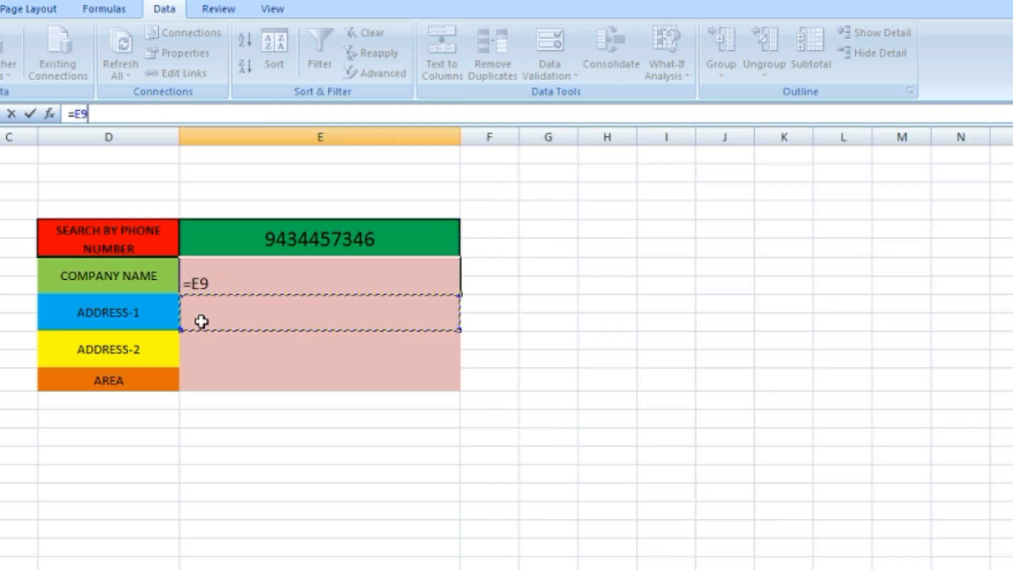
{"action": "left_click", "coordinate": [221, 281]}
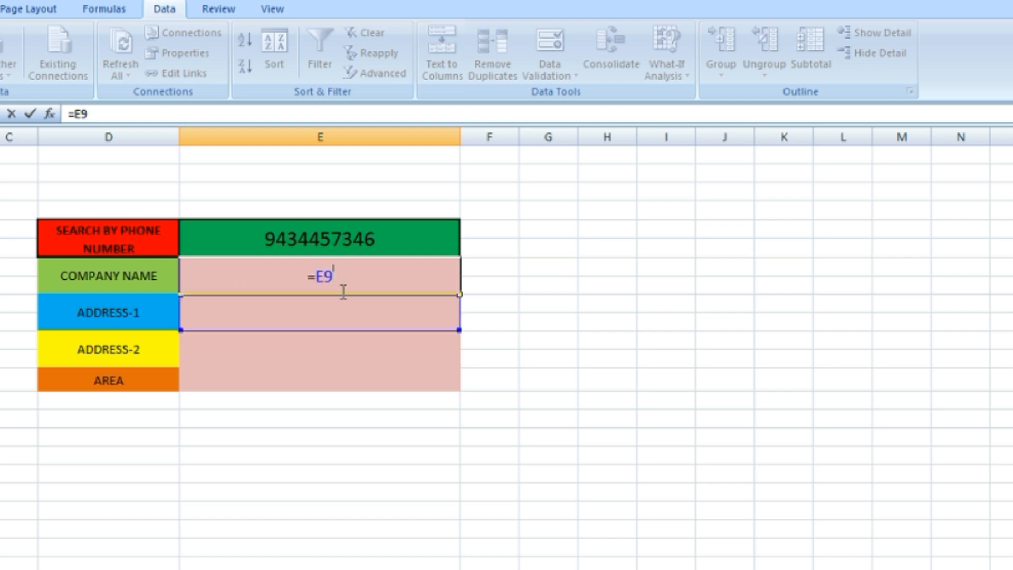
{"action": "key", "text": "ctrl+z"}
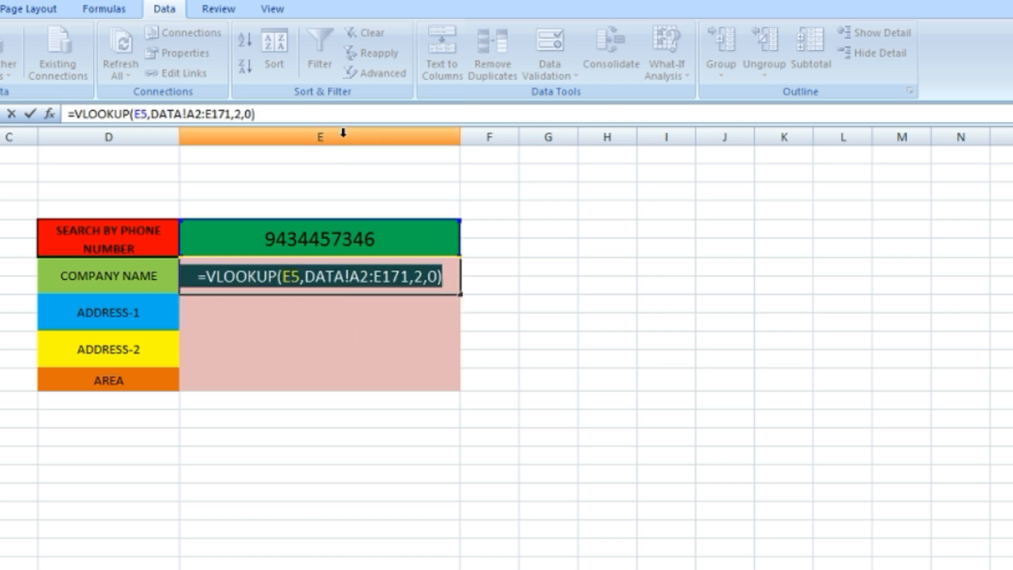
{"action": "left_click", "coordinate": [343, 115]}
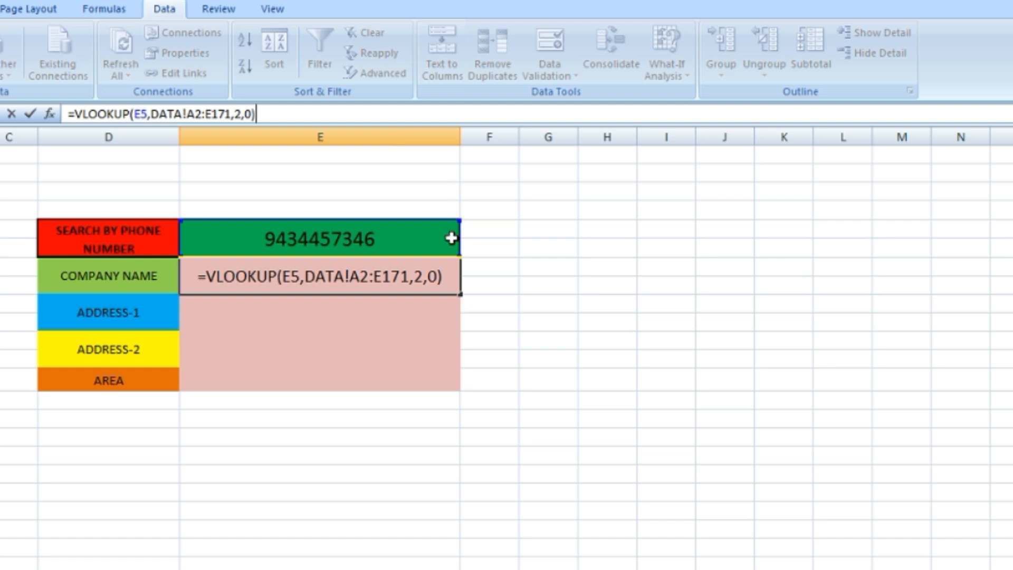
{"action": "key", "text": "Return"}
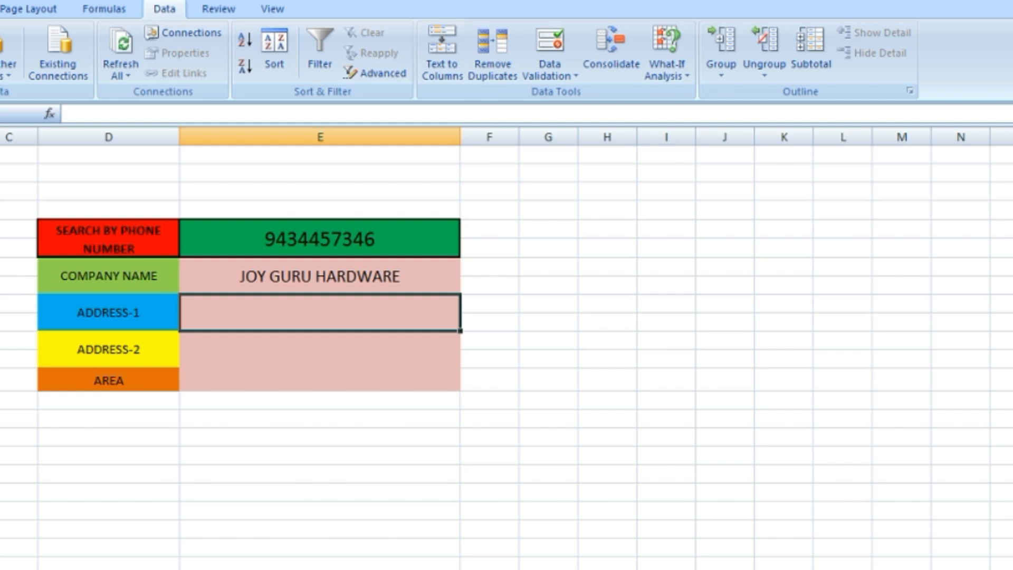
In the Notepad copy of the formula, make the lookup value an absolute reference, $E$5
{"action": "key", "text": "alt+Tab"}
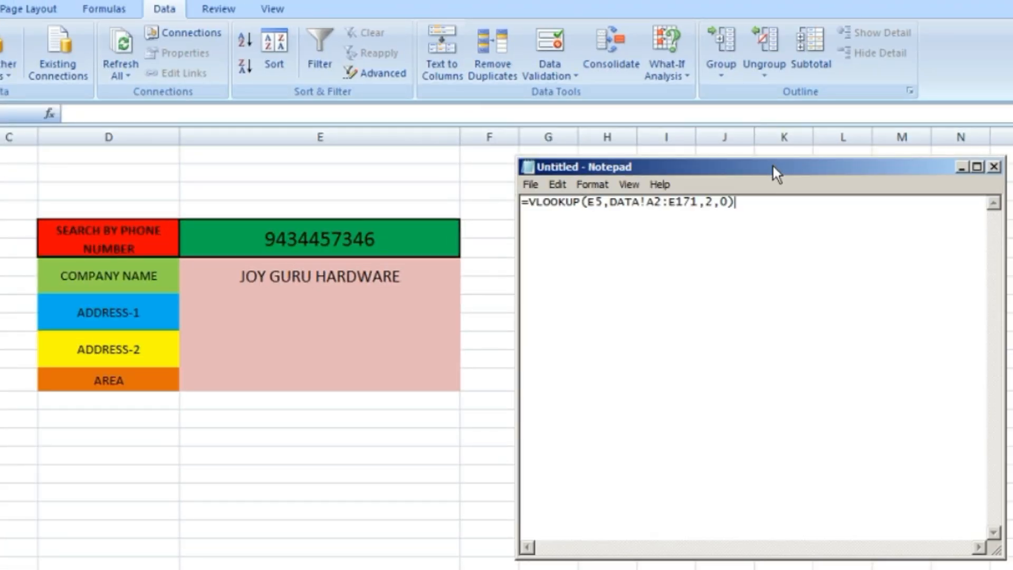
{"action": "left_click_drag", "start_coordinate": [764, 139], "coordinate": [724, 185]}
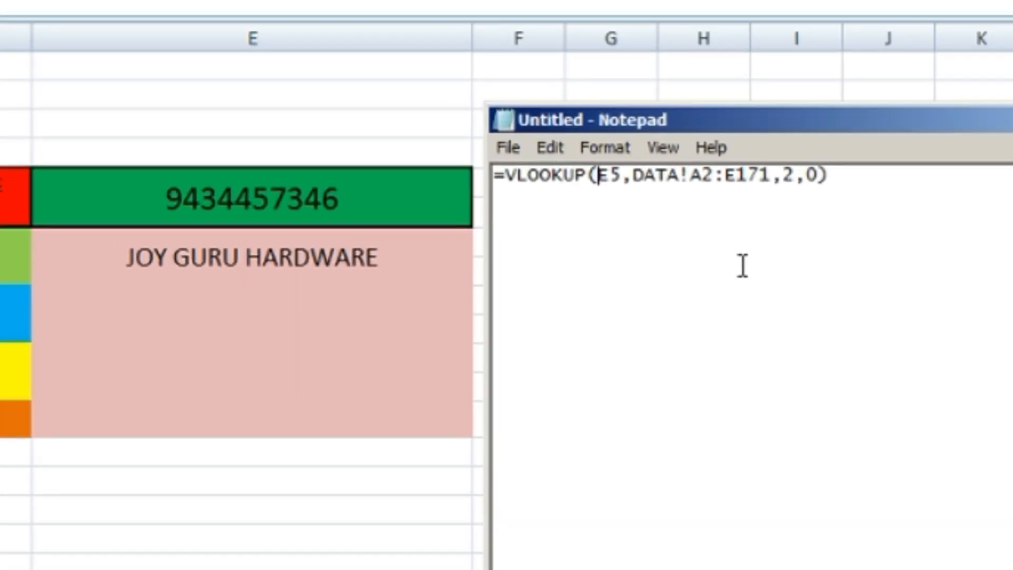
{"action": "type", "text": "$"}
{"action": "key", "text": "Right"}
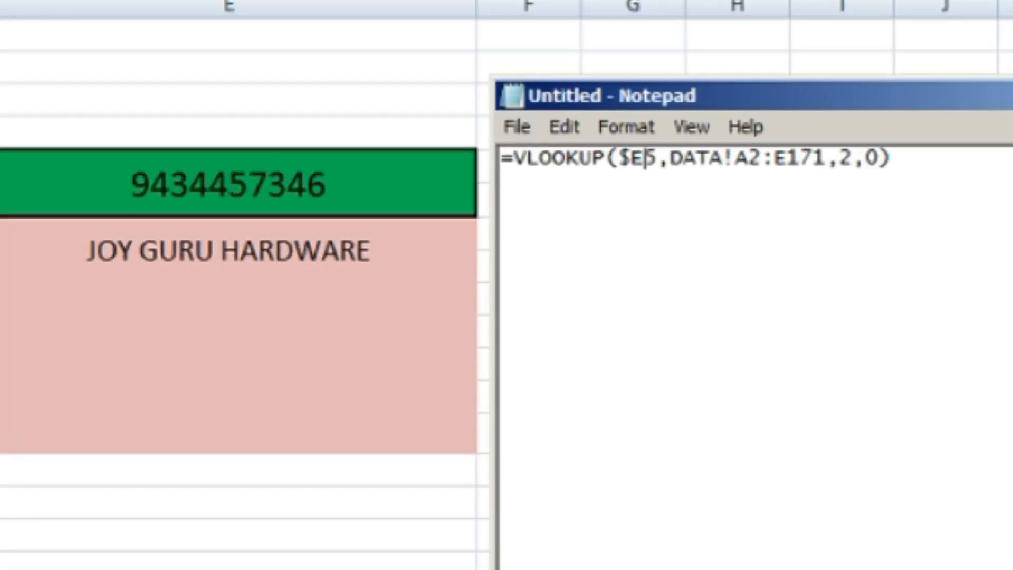
{"action": "type", "text": "$"}
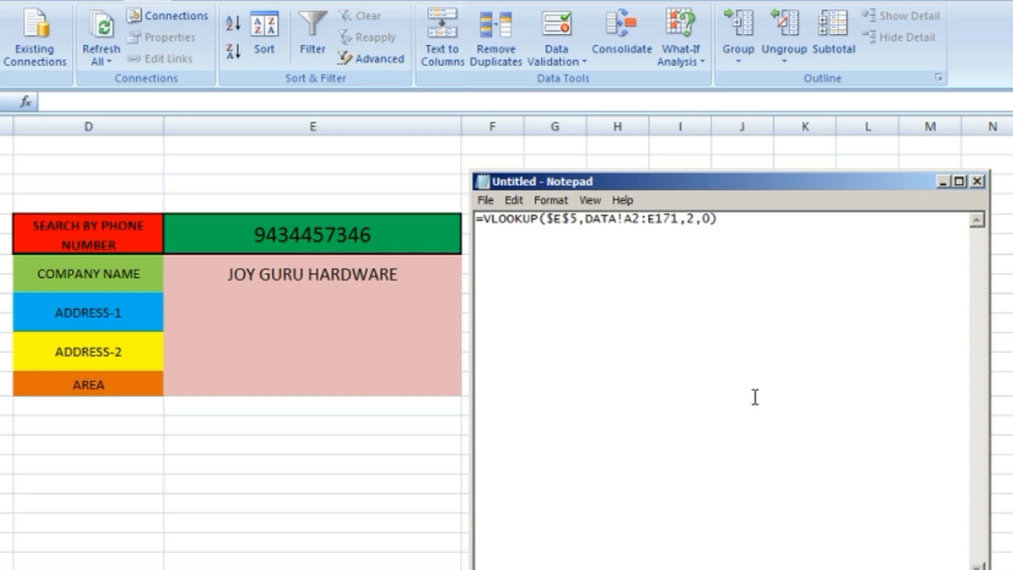
Check the ADDRESS-1 column number on the DATA sheet and set the column index in the Notepad formula to 3
{"action": "key", "text": "alt+Tab"}
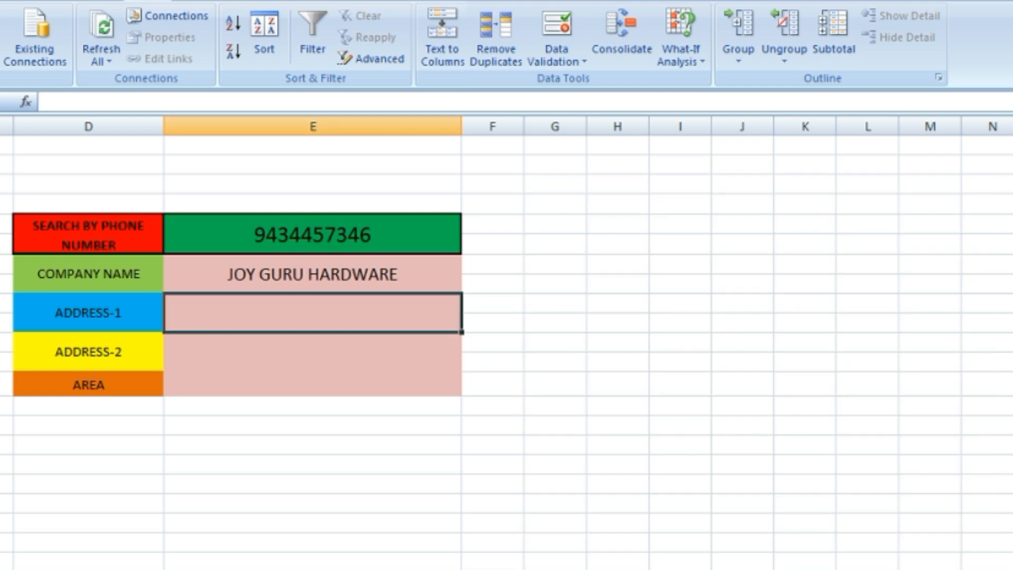
{"action": "key", "text": "ctrl+Page_Up"}
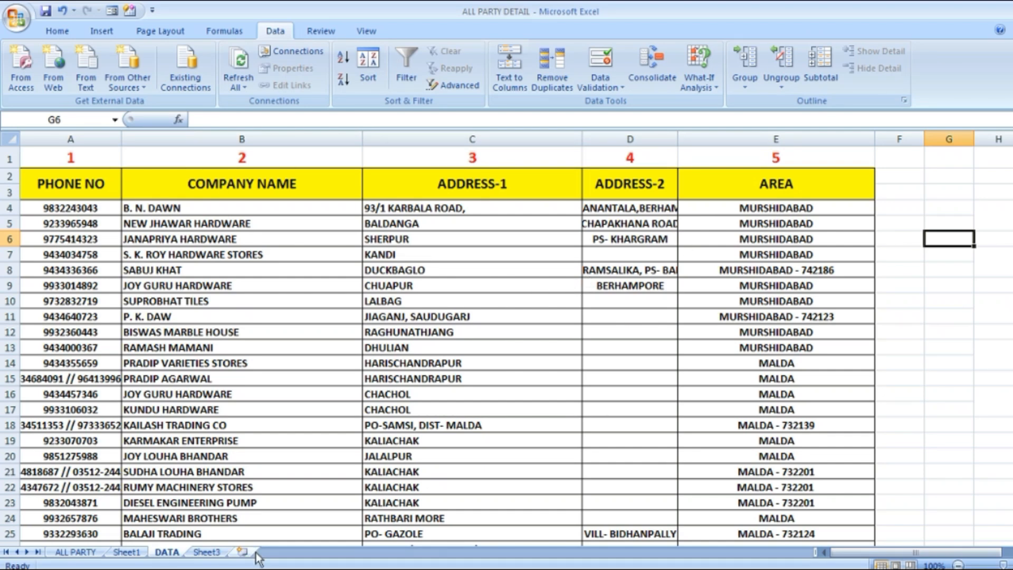
{"action": "key", "text": "alt+Tab"}
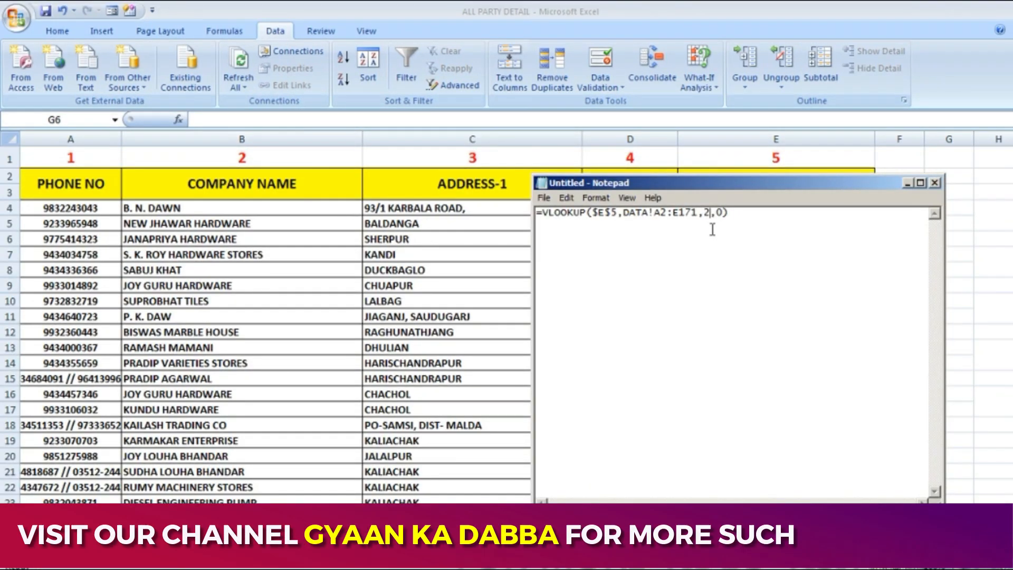
{"action": "key", "text": "Delete"}
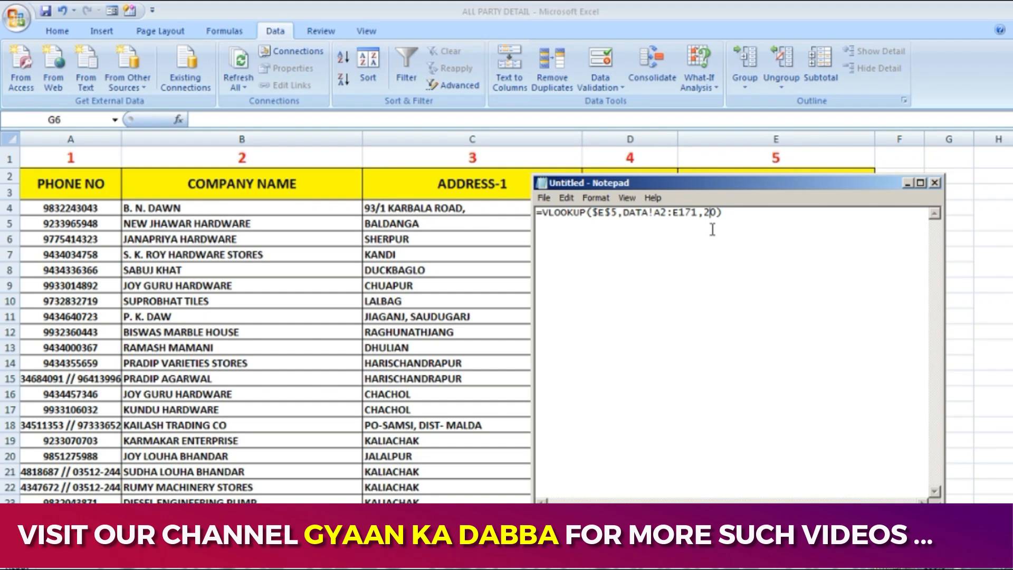
{"action": "key", "text": "ctrl+z"}
{"action": "key", "text": "Left"}
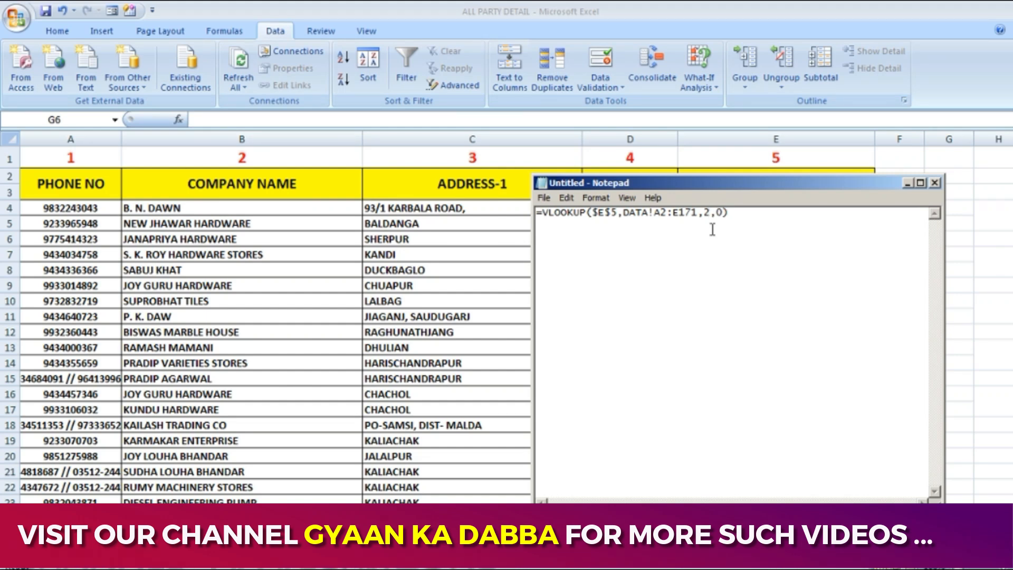
{"action": "type", "text": "3"}
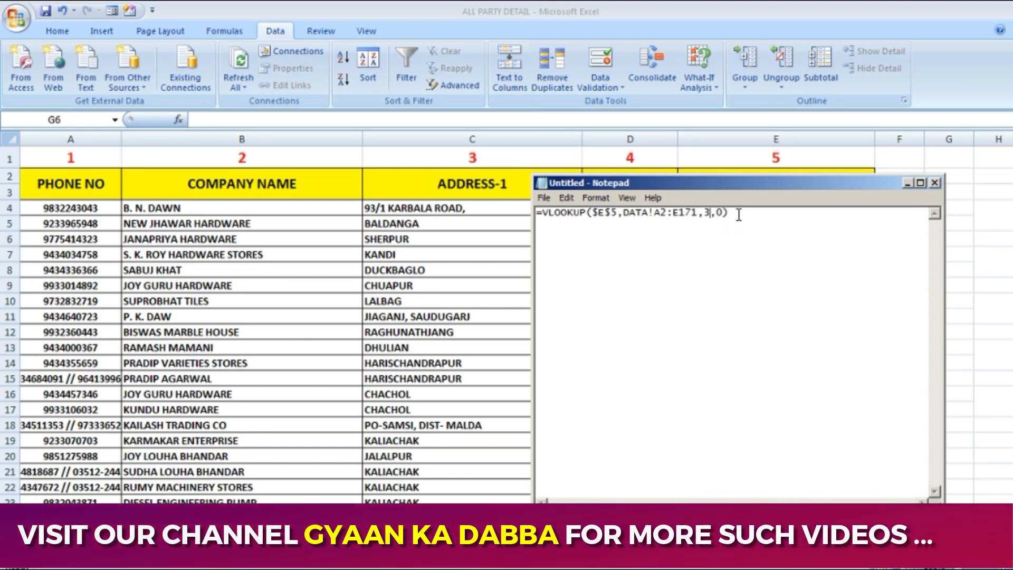
Copy the full Notepad formula =VLOOKUP($E$5,DATA!A2:E171,3,0) into the form's ADDRESS-1 cell E9
{"action": "left_click_drag", "start_coordinate": [739, 214], "coordinate": [540, 224]}
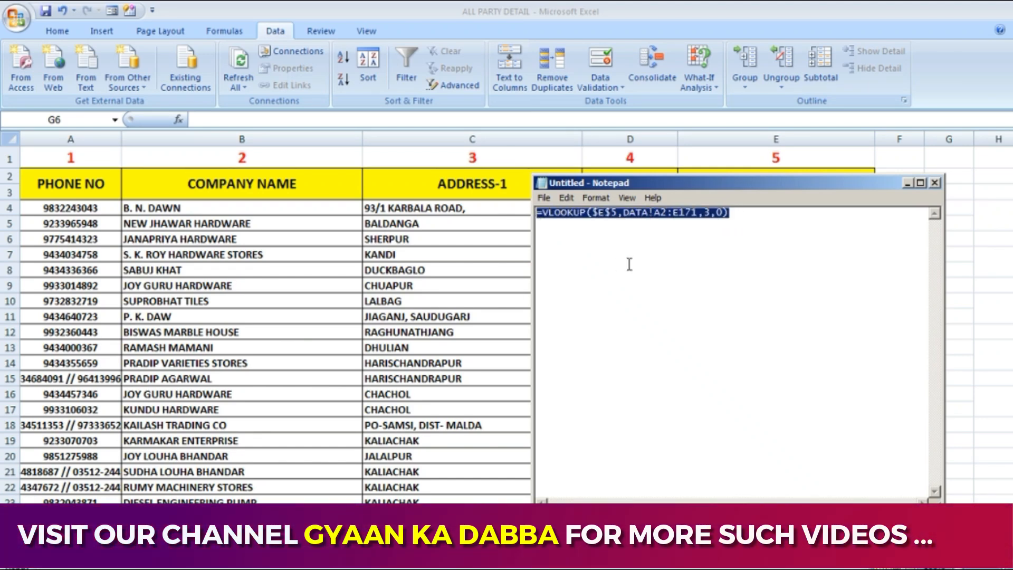
{"action": "key", "text": "ctrl+c"}
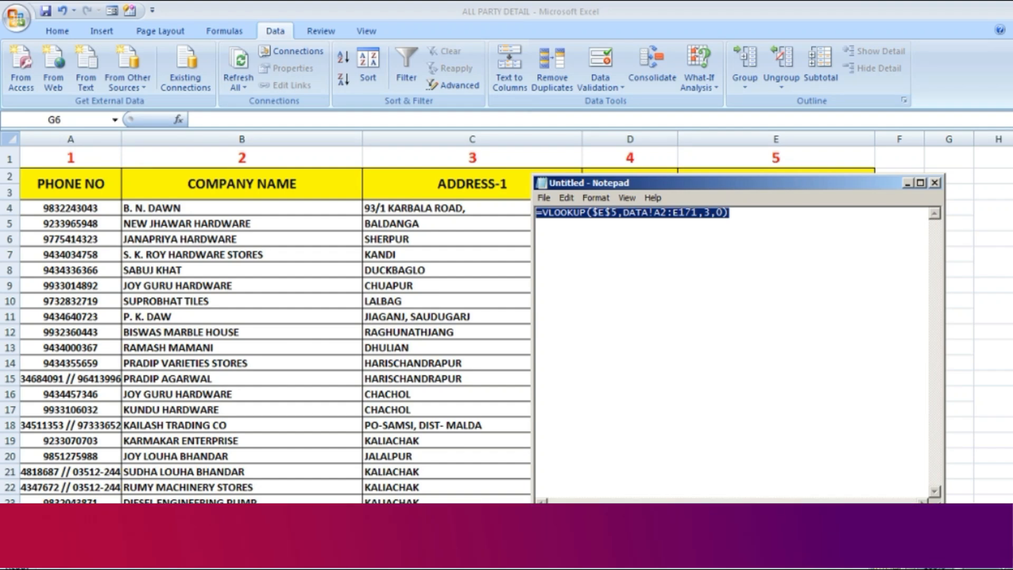
{"action": "key", "text": "alt+Tab"}
{"action": "key", "text": "ctrl+Page_Down"}
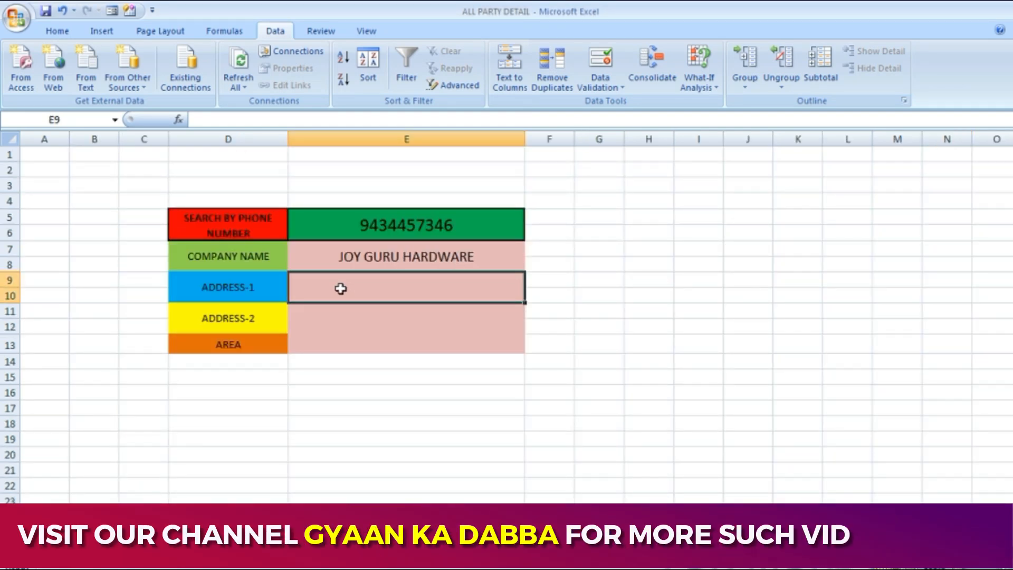
{"action": "key", "text": "ctrl+v"}
{"action": "key", "text": "Return"}
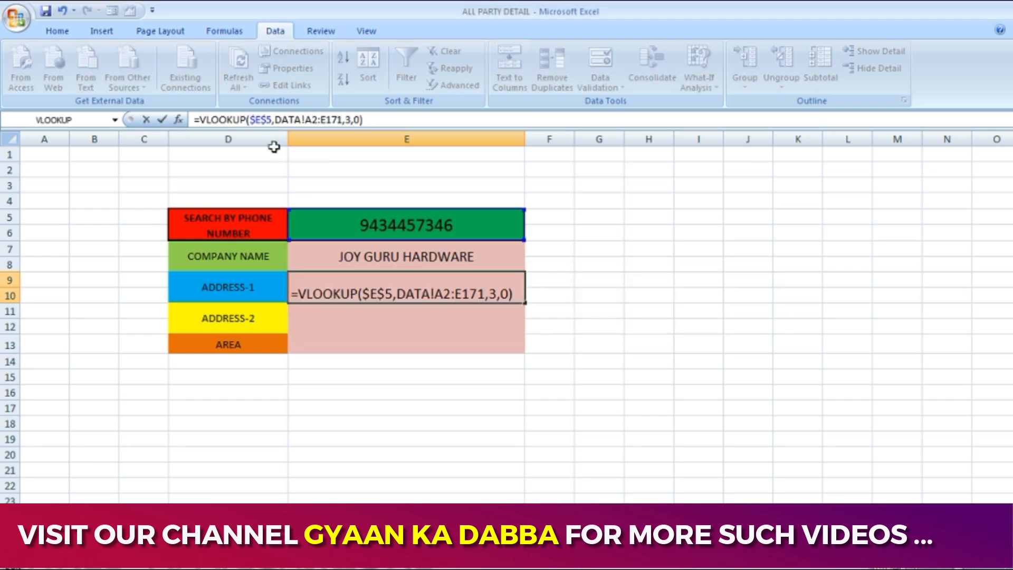